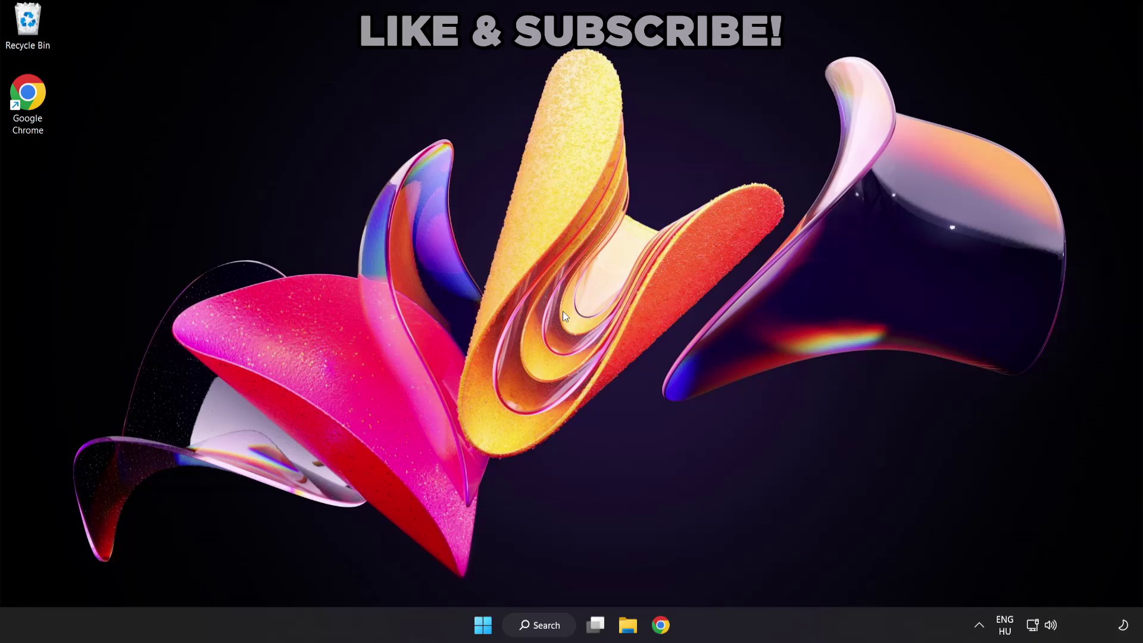
# Step: Search Windows for 'device manager' and launch Device Manager from the results
pyautogui.click(552, 628)
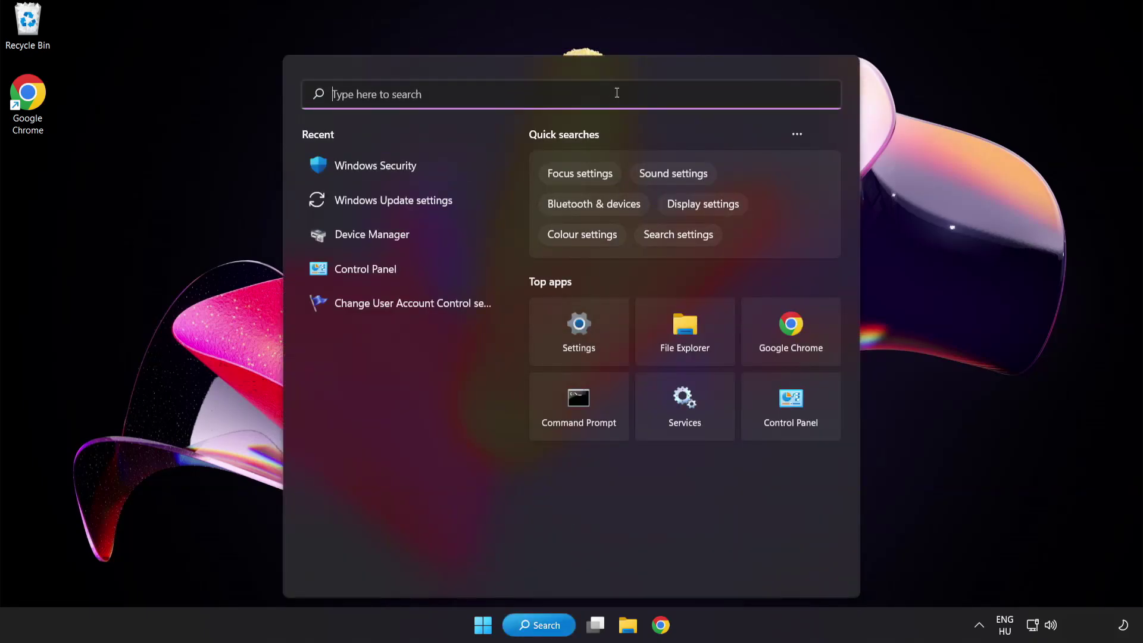
pyautogui.write('device ma')
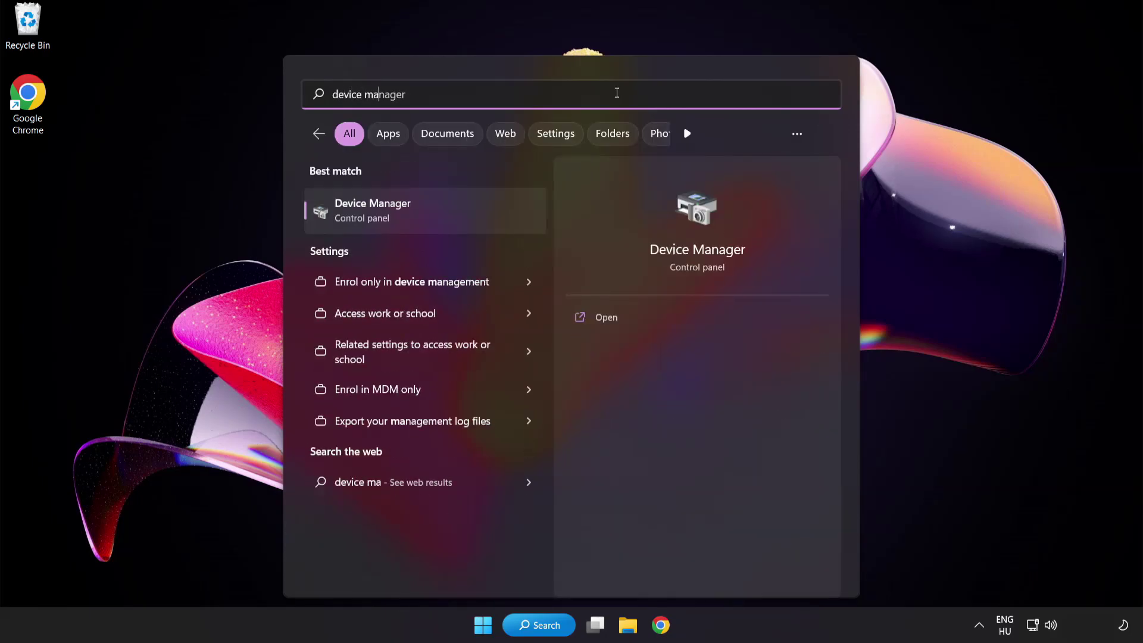
pyautogui.write('nager')
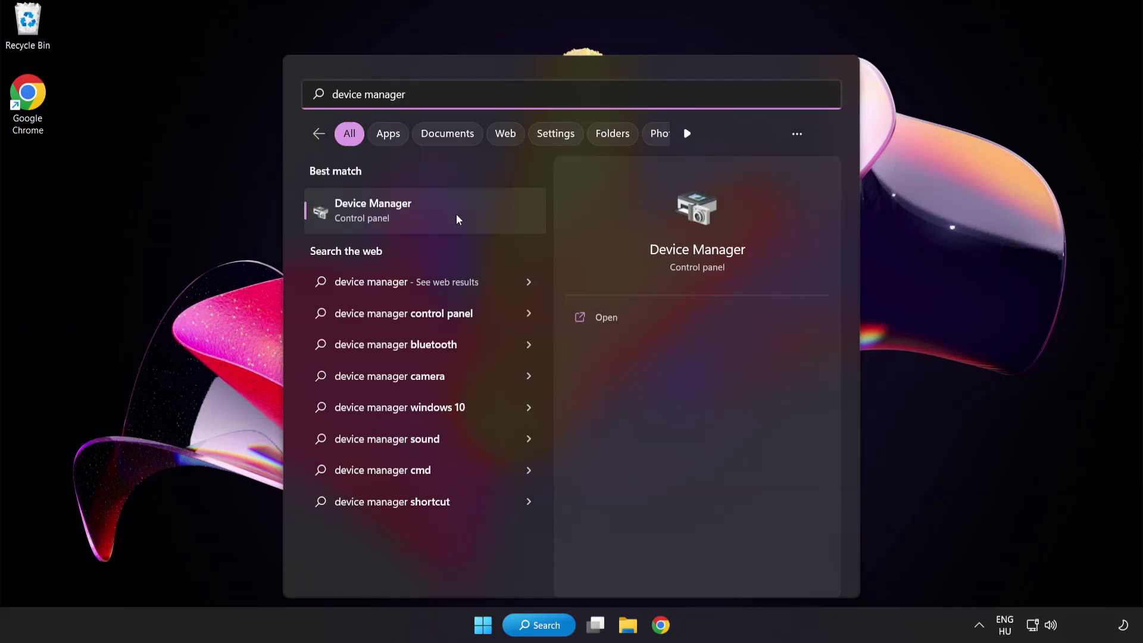
pyautogui.click(457, 215)
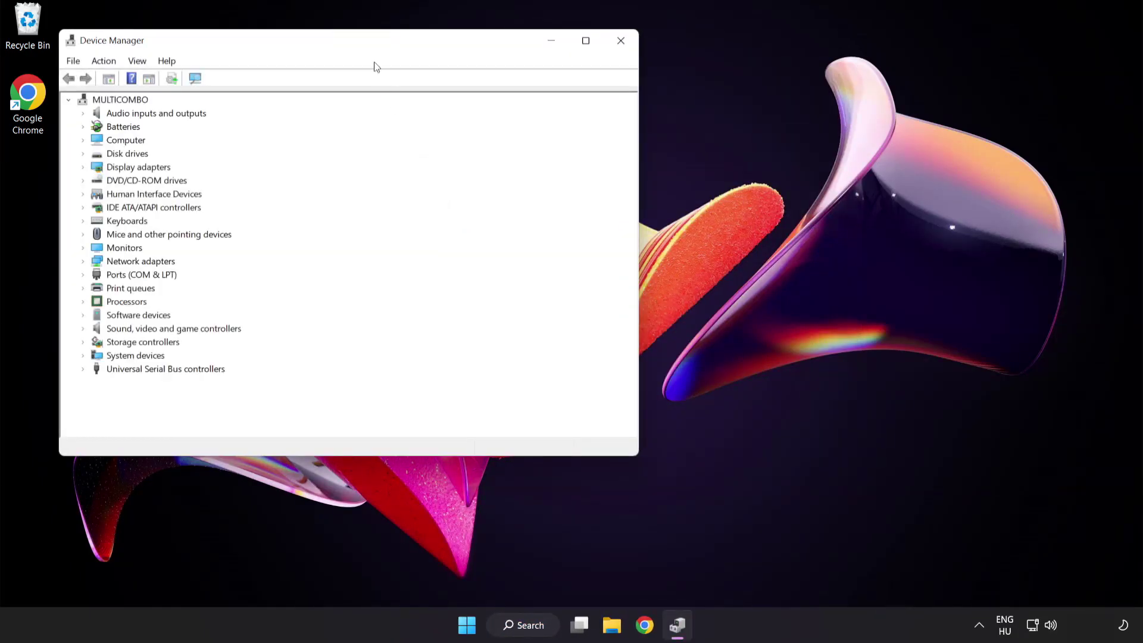
# Step: Expand Display adapters and bring up the context menu for the VMware SVGA 3D adapter
pyautogui.moveTo(369, 46); pyautogui.dragTo(561, 119)
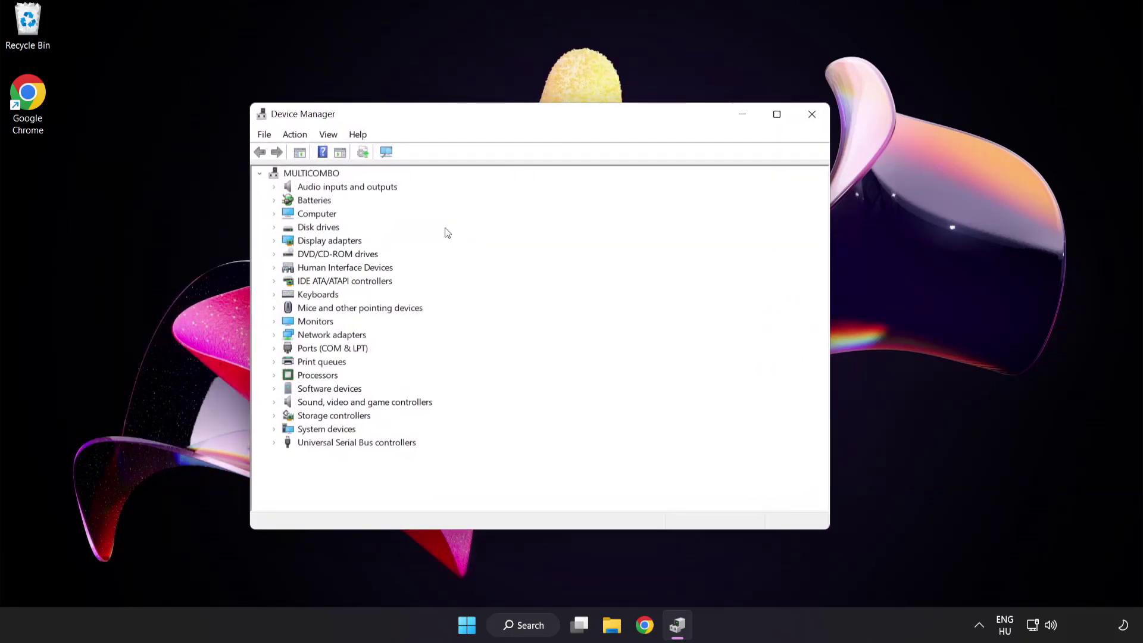
pyautogui.click(352, 242)
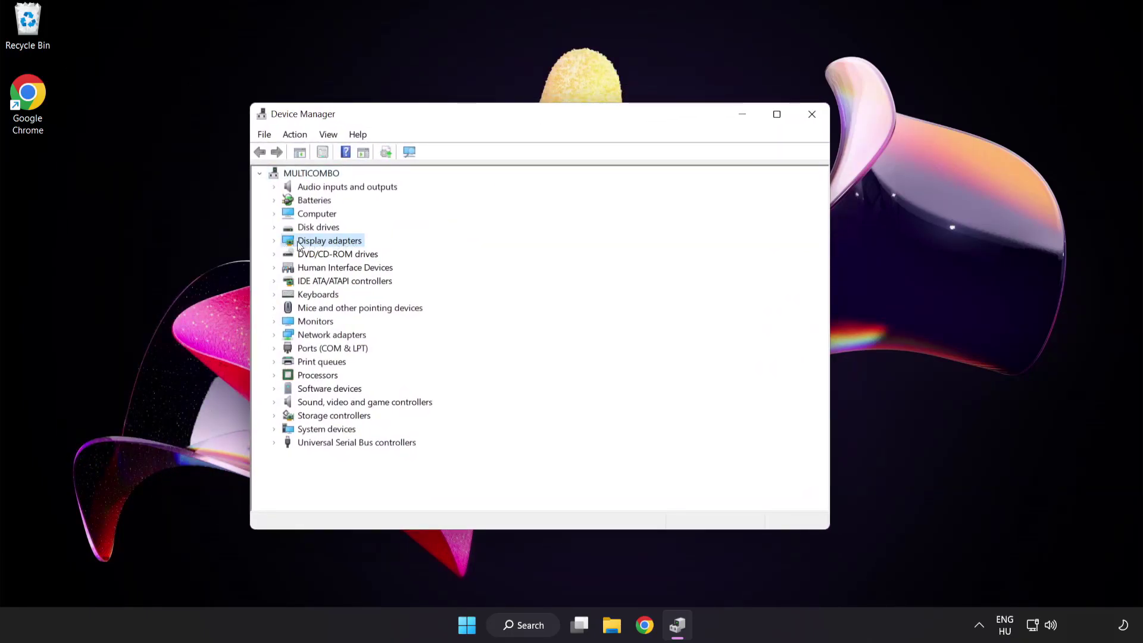
pyautogui.click(274, 242)
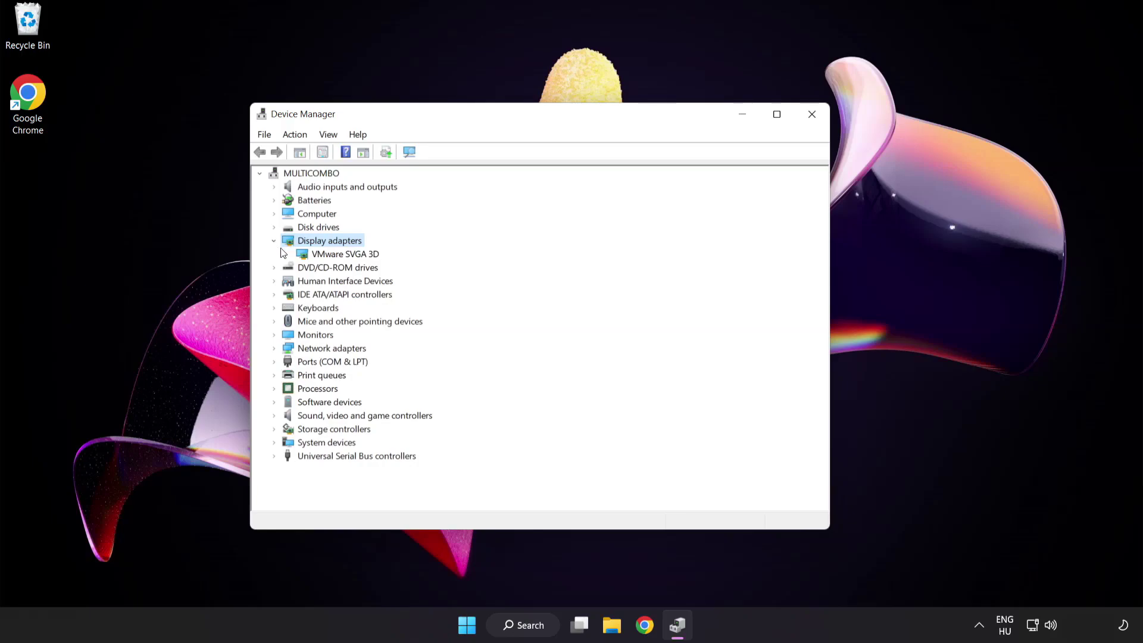
pyautogui.click(302, 256)
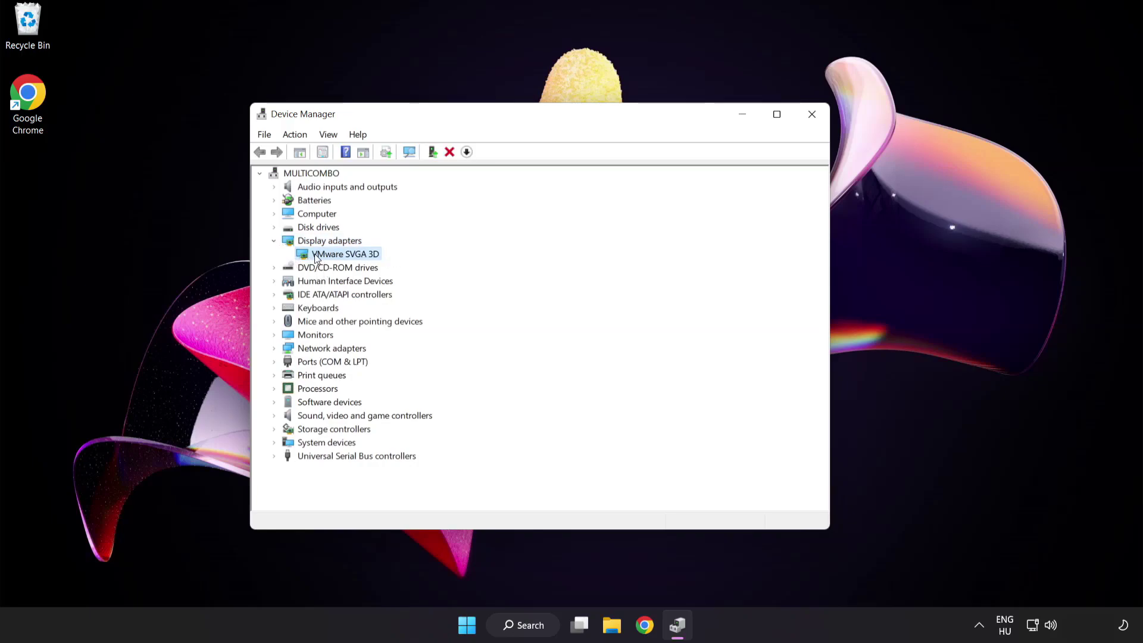
pyautogui.rightClick(337, 256)
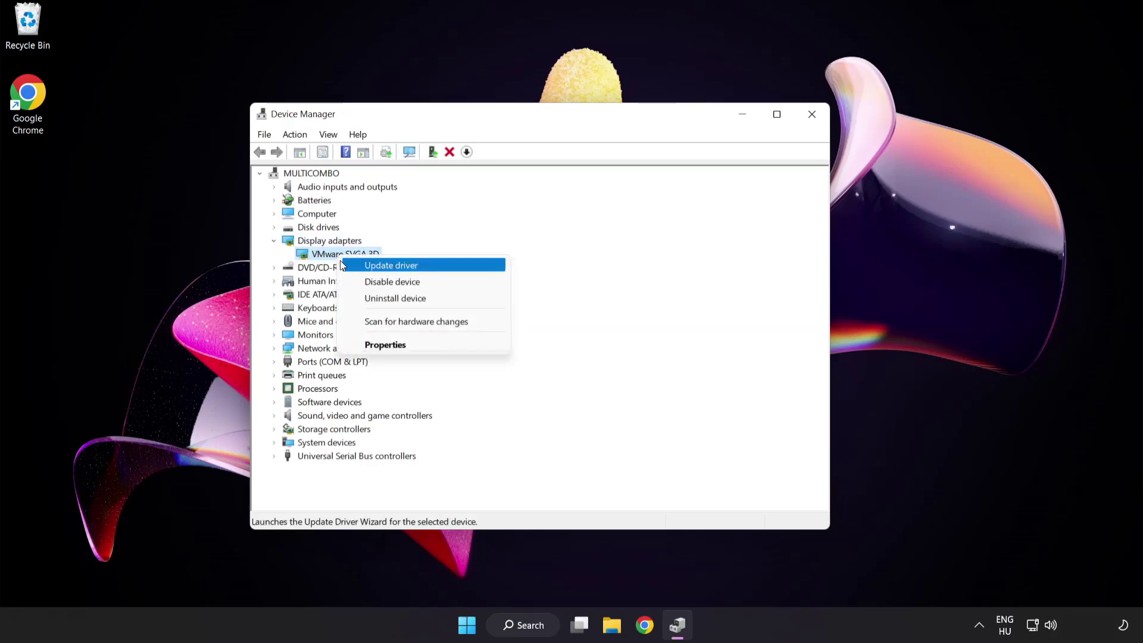
# Step: Automatically search for a VMware SVGA 3D driver, accept it's already the best, and close Device Manager
pyautogui.click(444, 266)
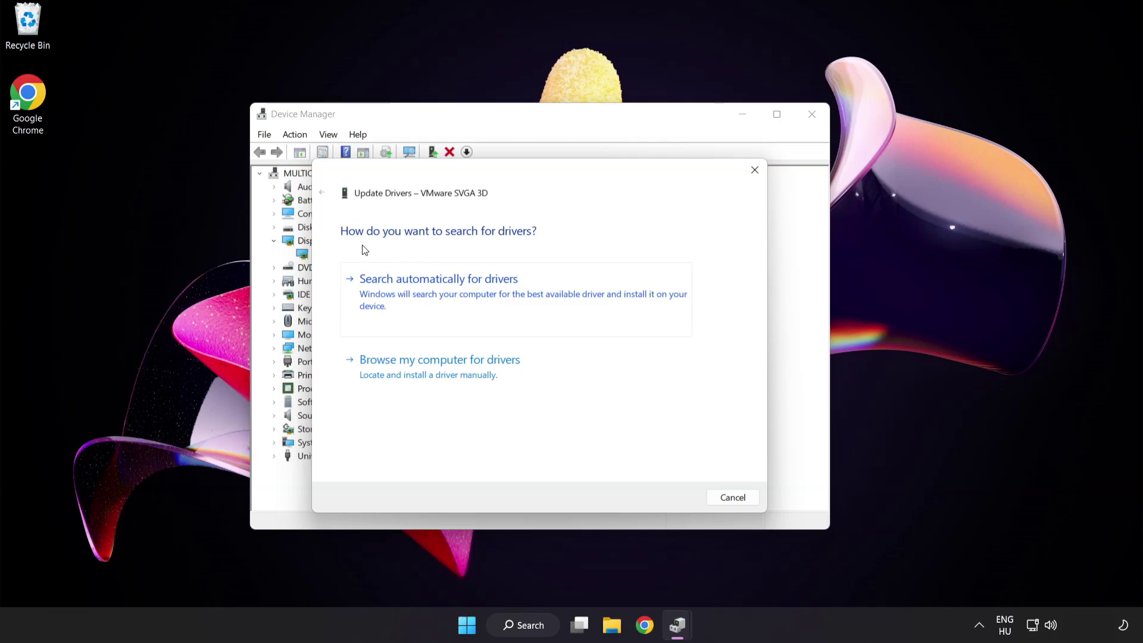
pyautogui.click(499, 296)
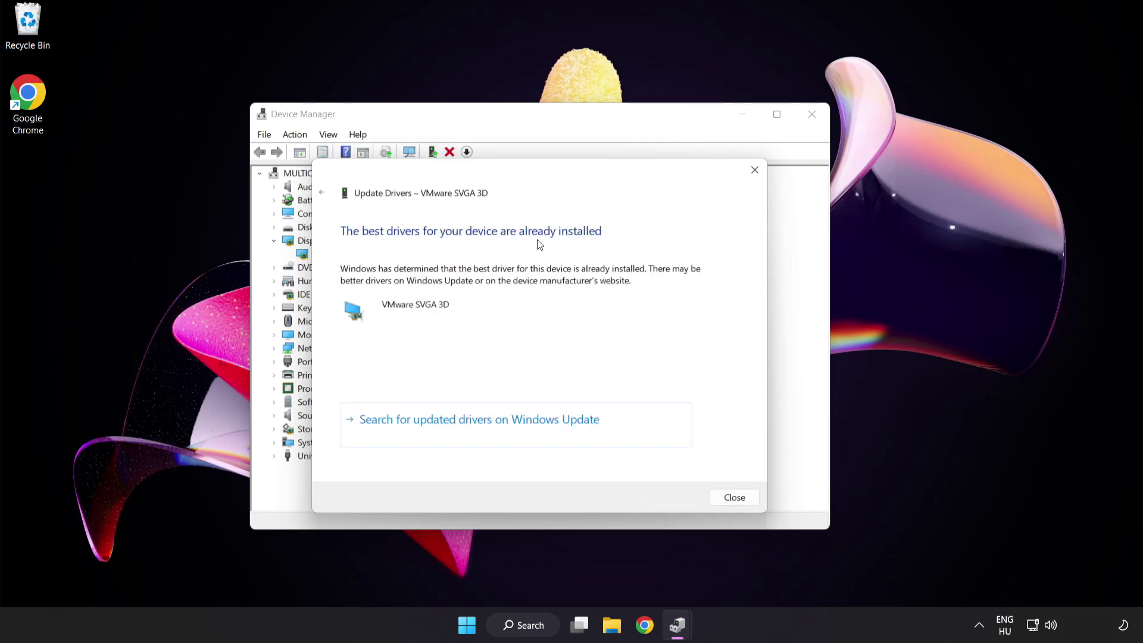
pyautogui.click(731, 500)
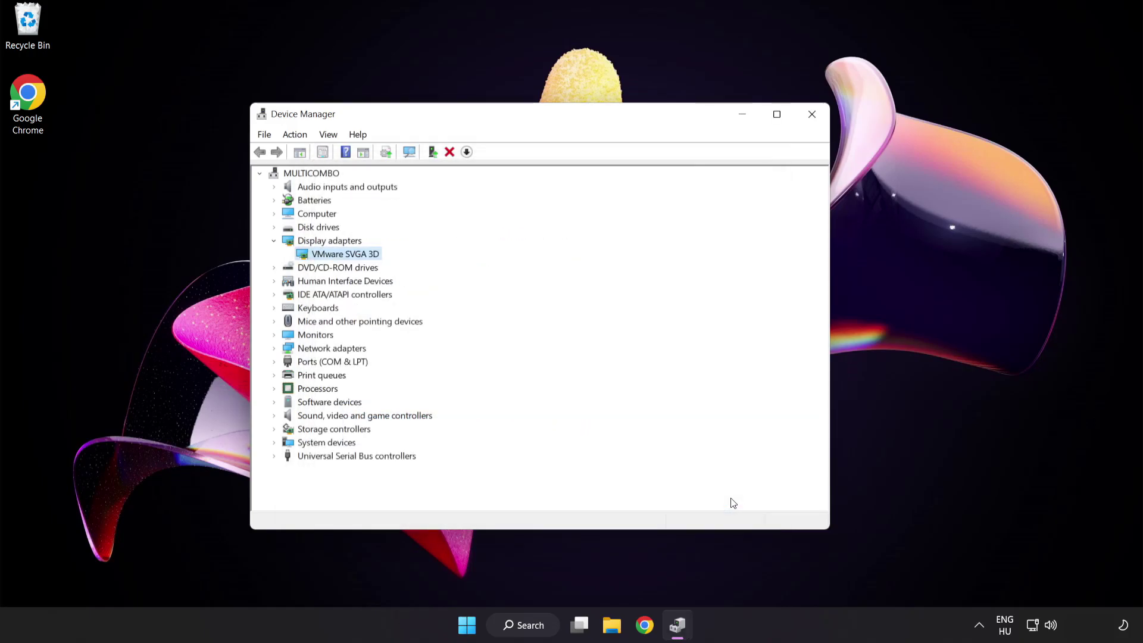
pyautogui.click(812, 115)
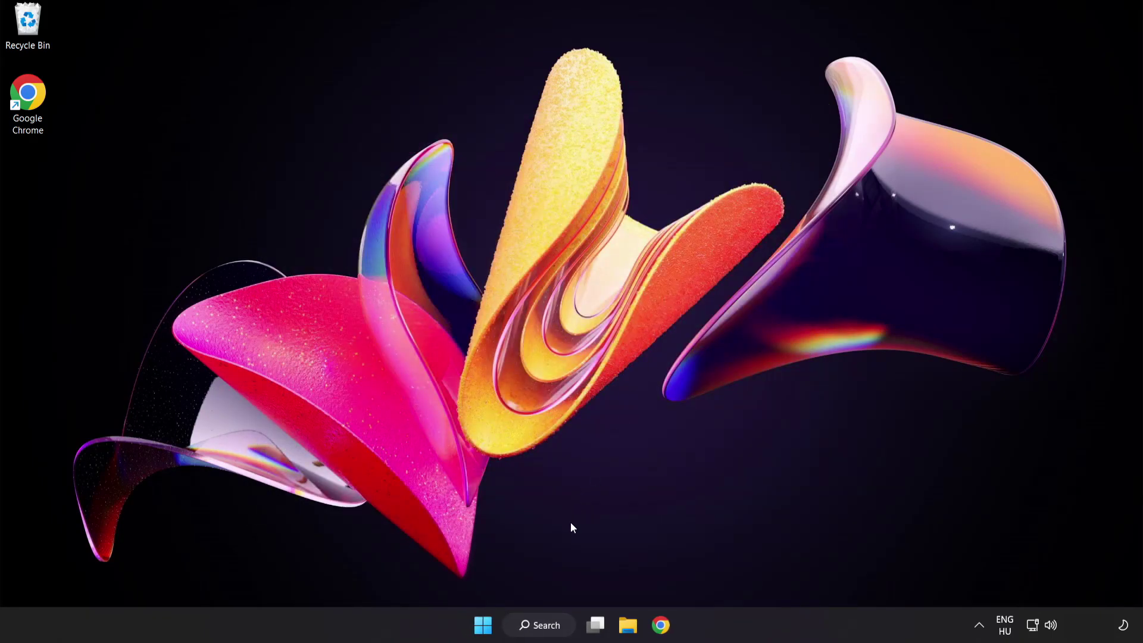
# Step: Search Windows for 'update' to list Windows Update settings
pyautogui.click(554, 631)
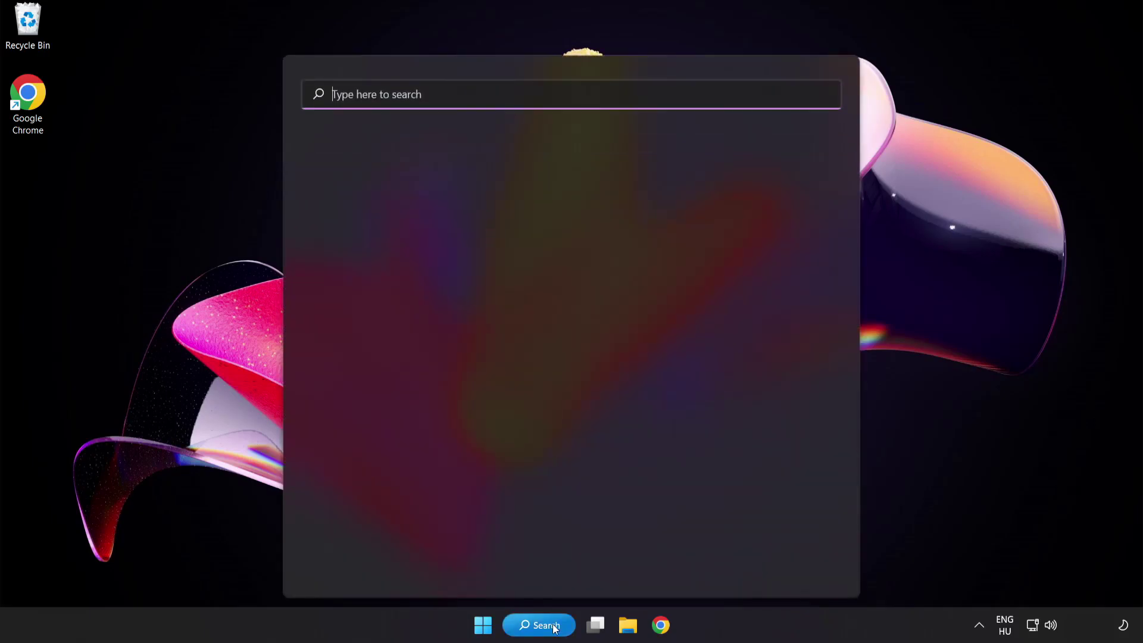
pyautogui.write('u')
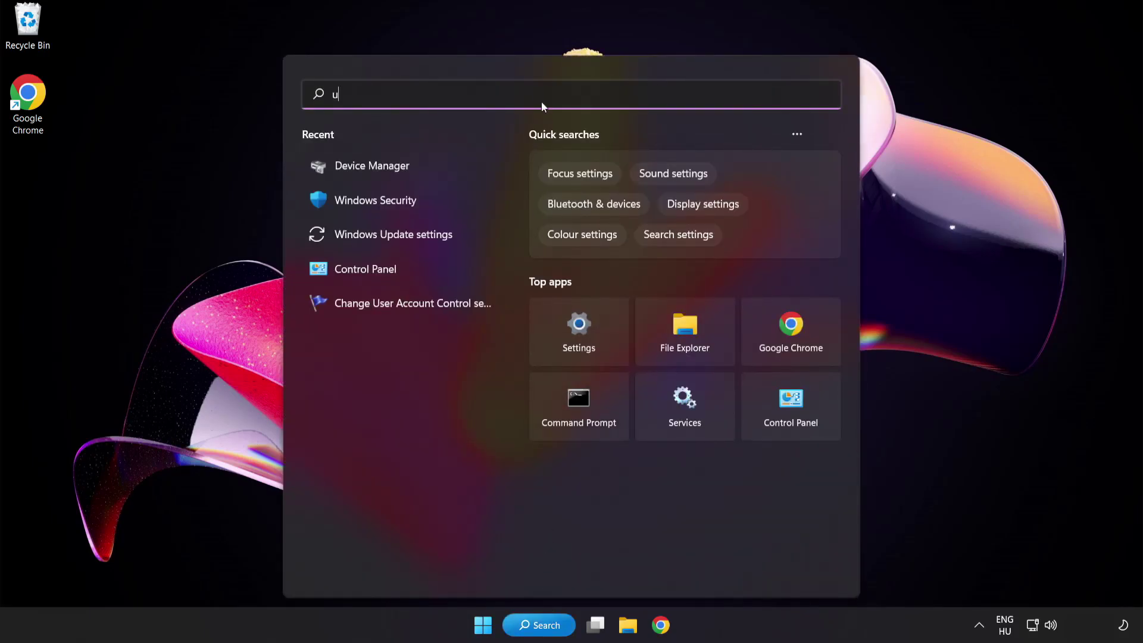
pyautogui.write('pdate')
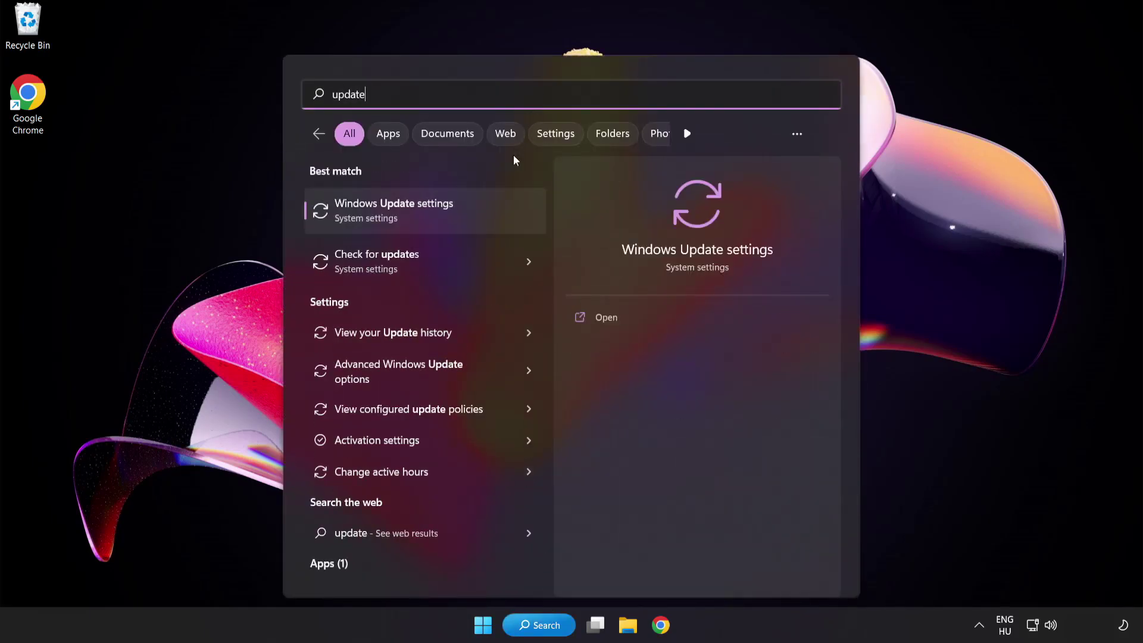
# Step: Check for updates in Windows Update, confirm the PC is up to date, and close Settings
pyautogui.click(437, 216)
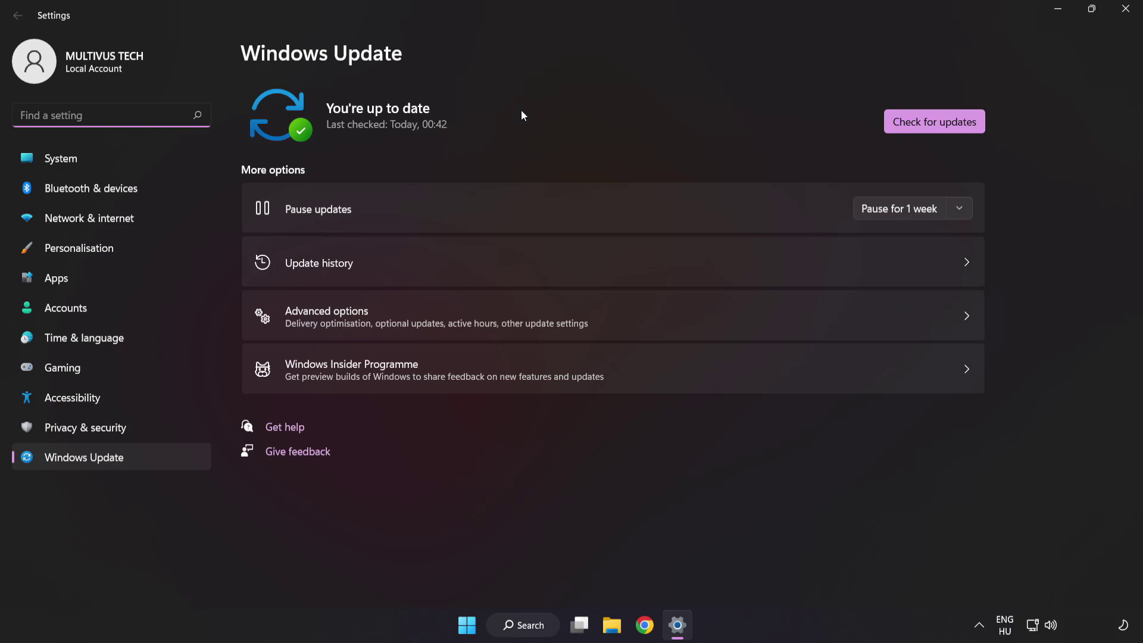
pyautogui.click(930, 127)
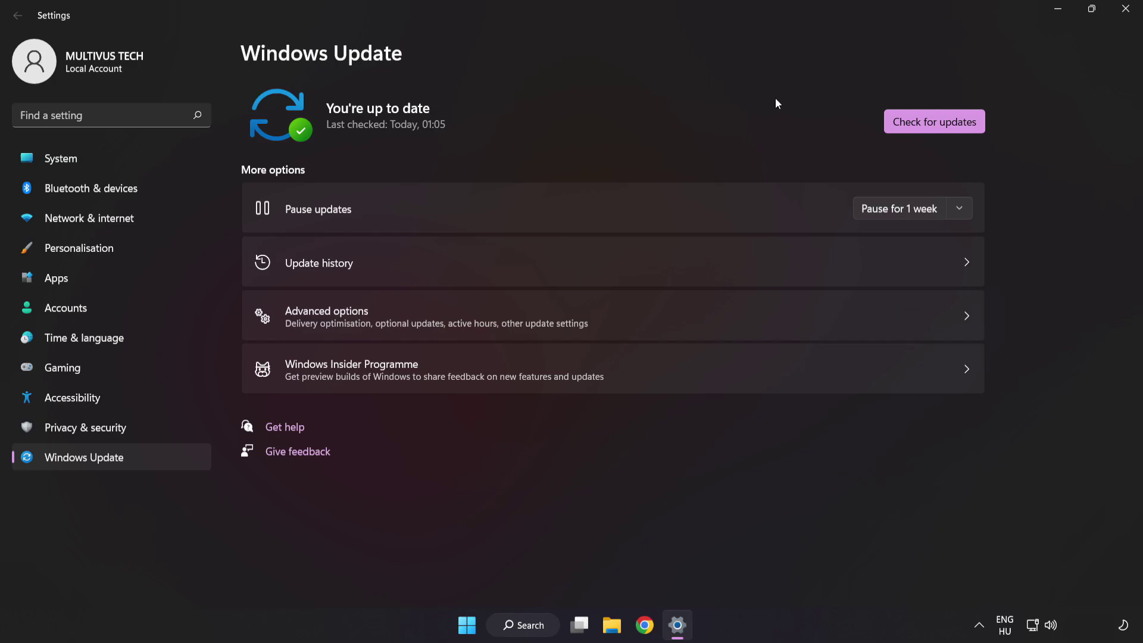
pyautogui.click(1124, 16)
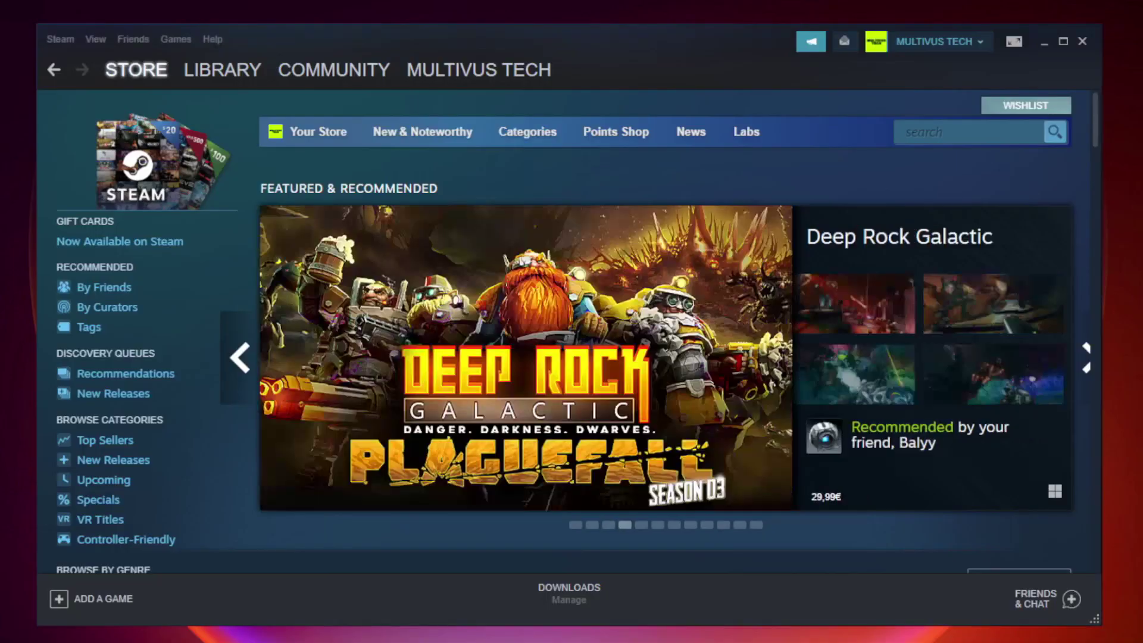
pyautogui.moveTo(222, 70)
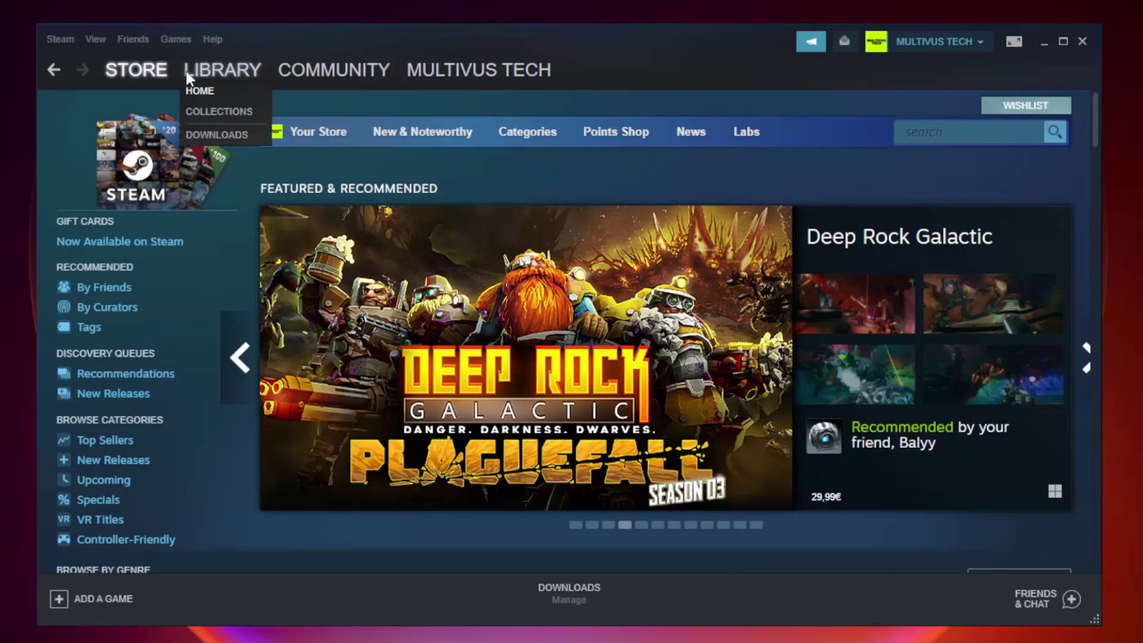
# Step: Go to the Steam library and bring up the favourited non-working game's context menu
pyautogui.click(231, 76)
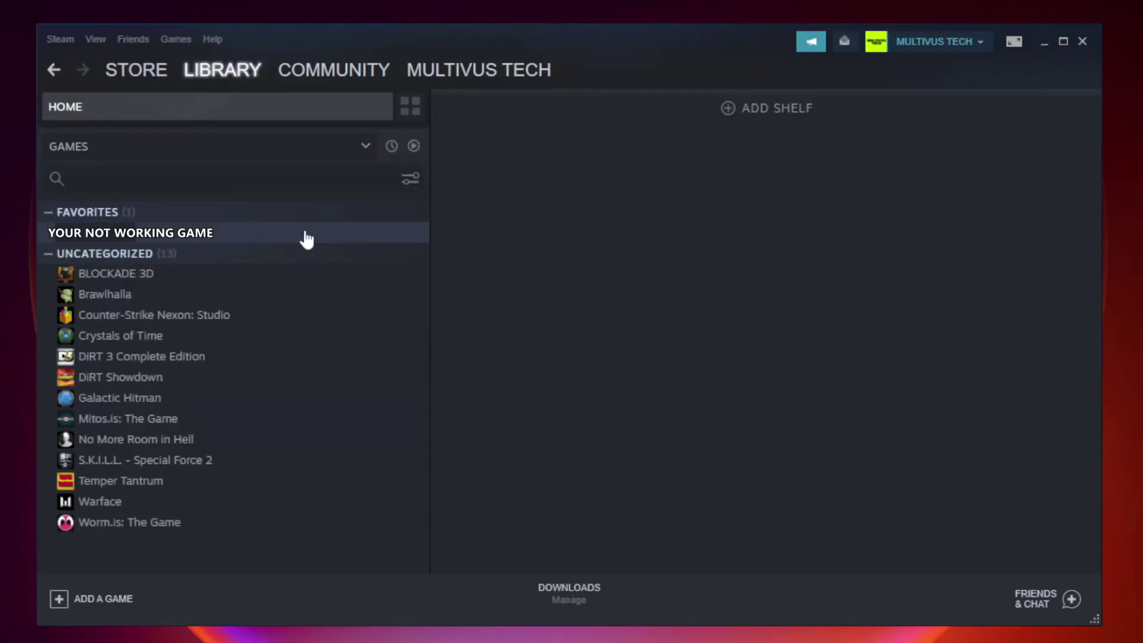
pyautogui.rightClick(248, 238)
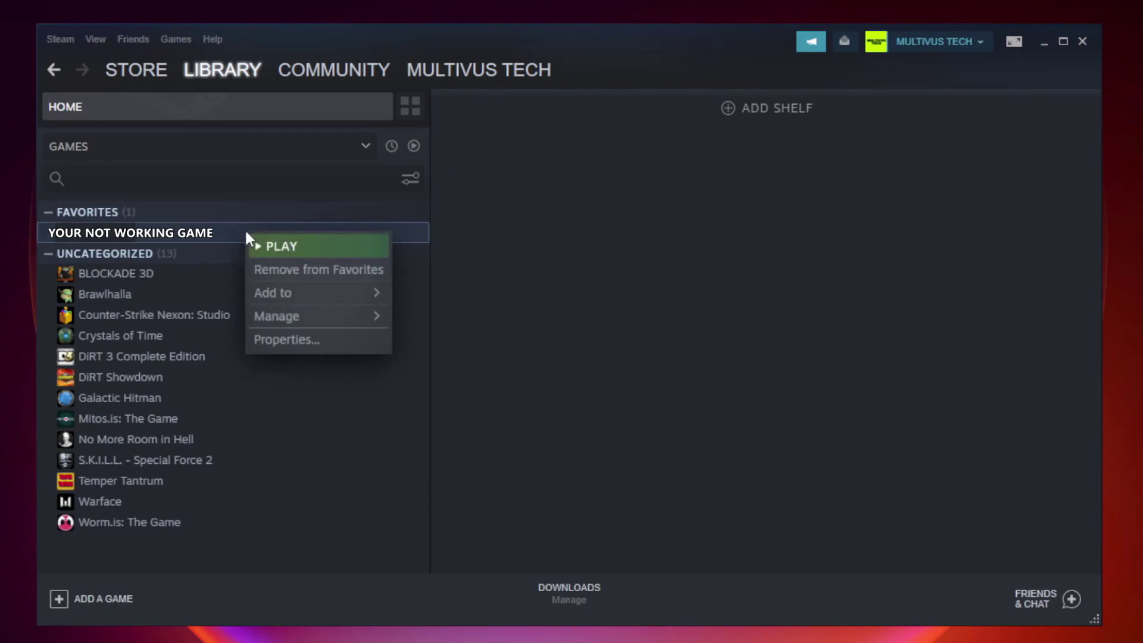
# Step: Verify the game's file integrity from Properties > Local Files, validating all 9192 files
pyautogui.click(315, 338)
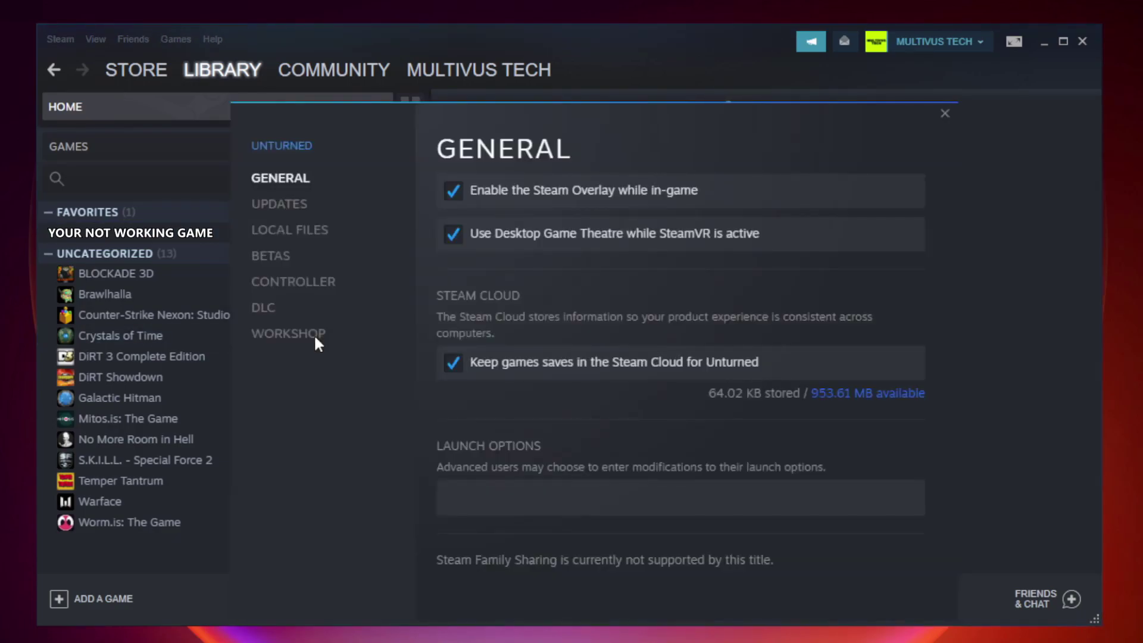
pyautogui.click(304, 238)
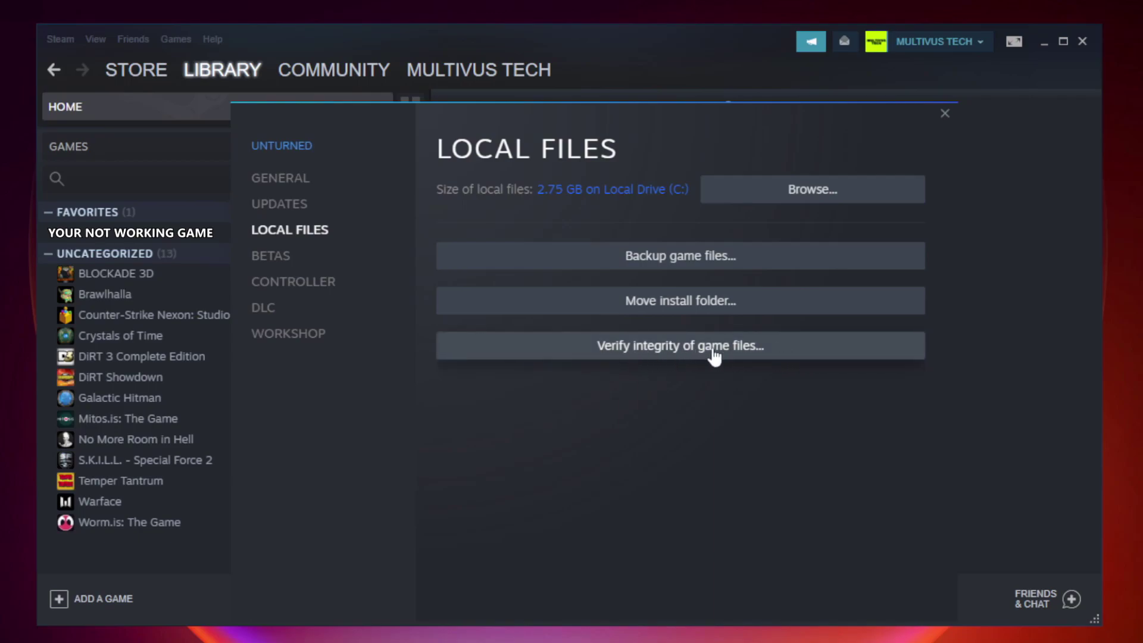
pyautogui.click(693, 351)
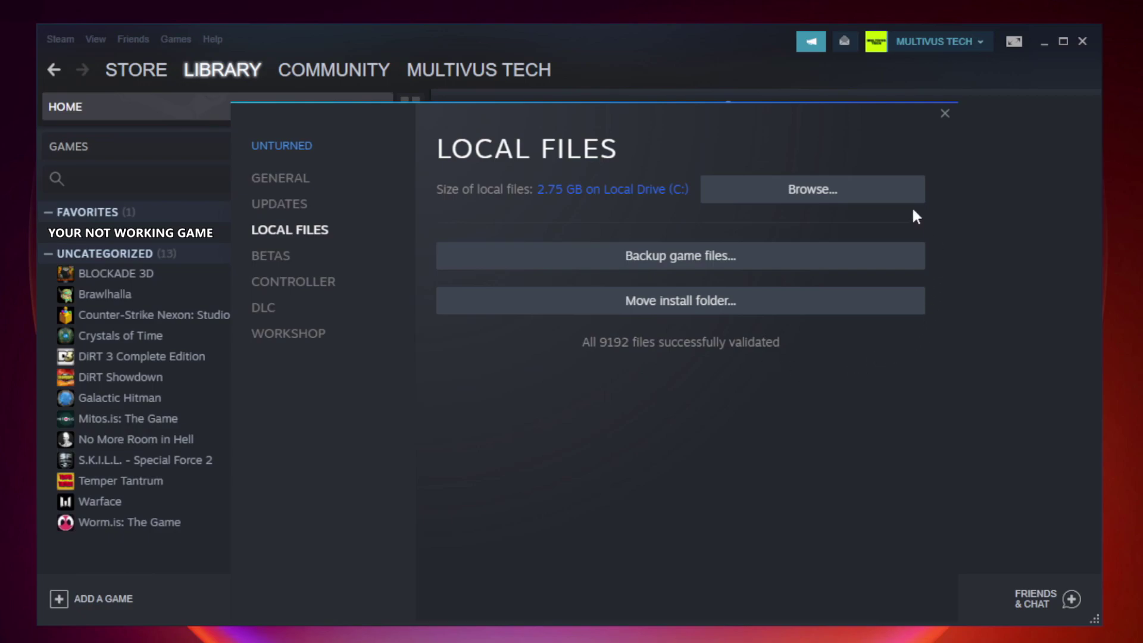
# Step: Browse the game's local files and right-click the YOUR NOT WORKING GAME shortcut
pyautogui.click(816, 204)
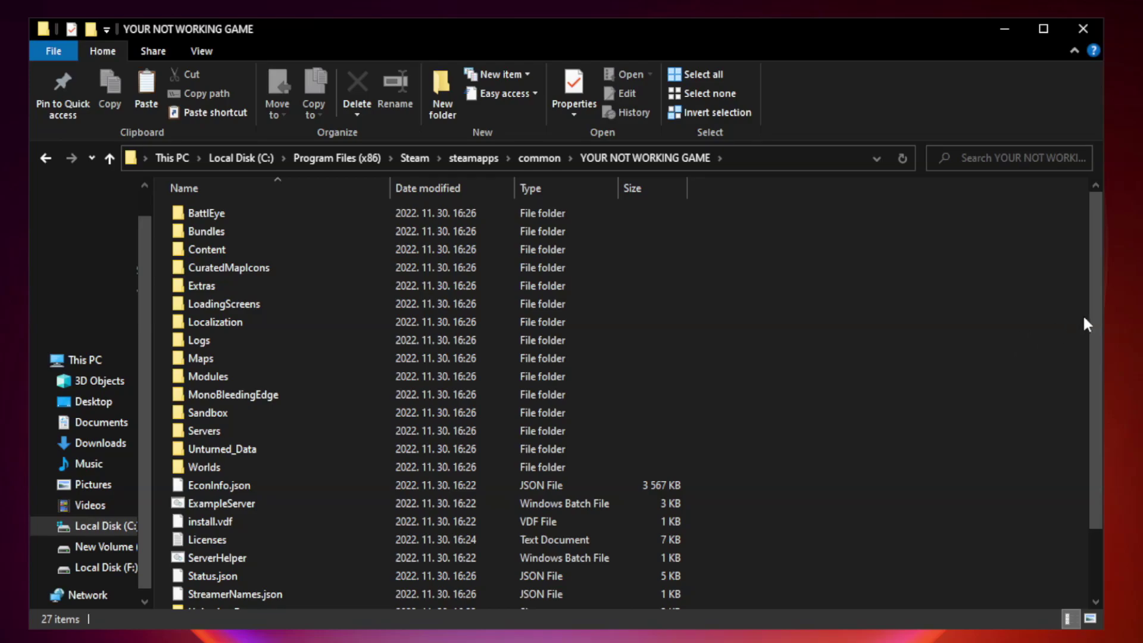
pyautogui.moveTo(1096, 312); pyautogui.dragTo(1098, 410)
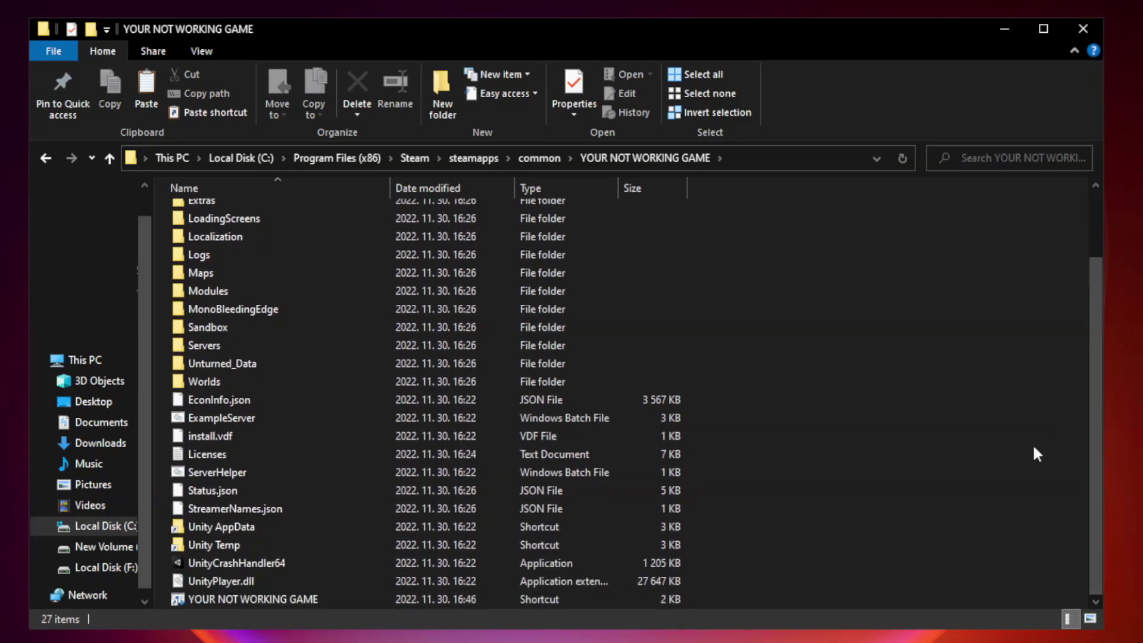
pyautogui.click(453, 597)
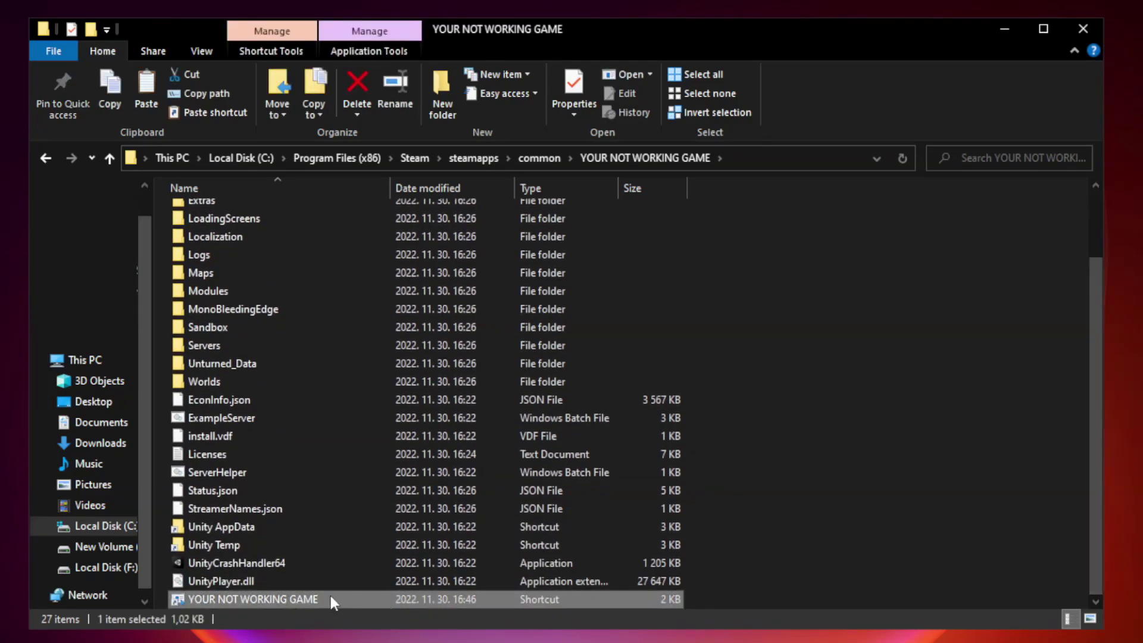
pyautogui.rightClick(387, 596)
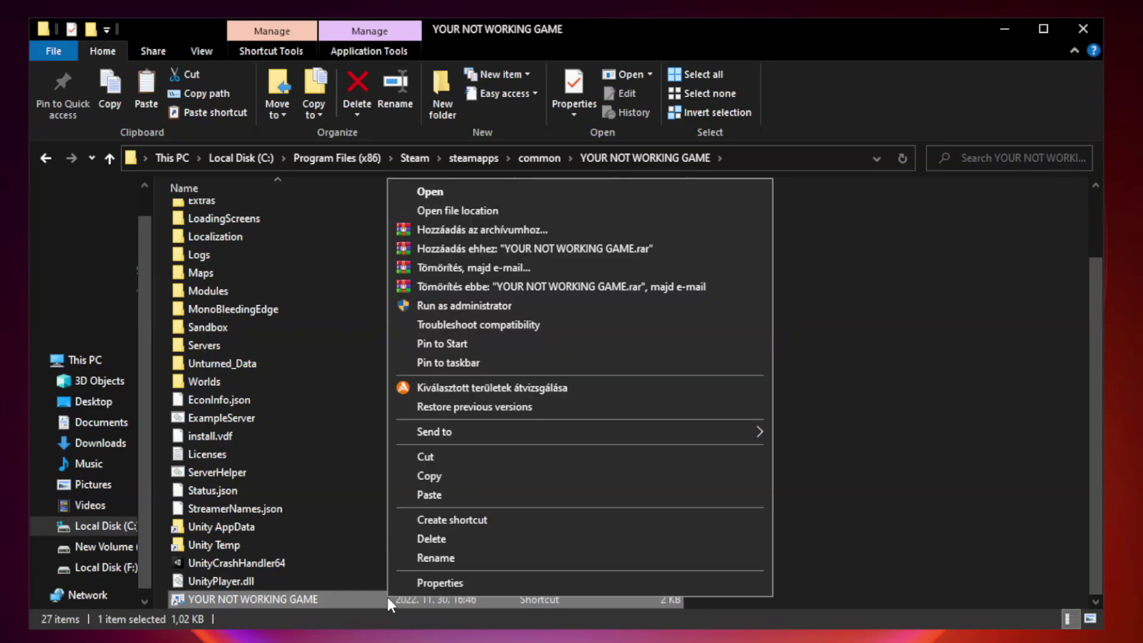
# Step: Set the shortcut to Windows 8 compatibility, fullscreen optimizations off, run as administrator, and apply
pyautogui.click(576, 587)
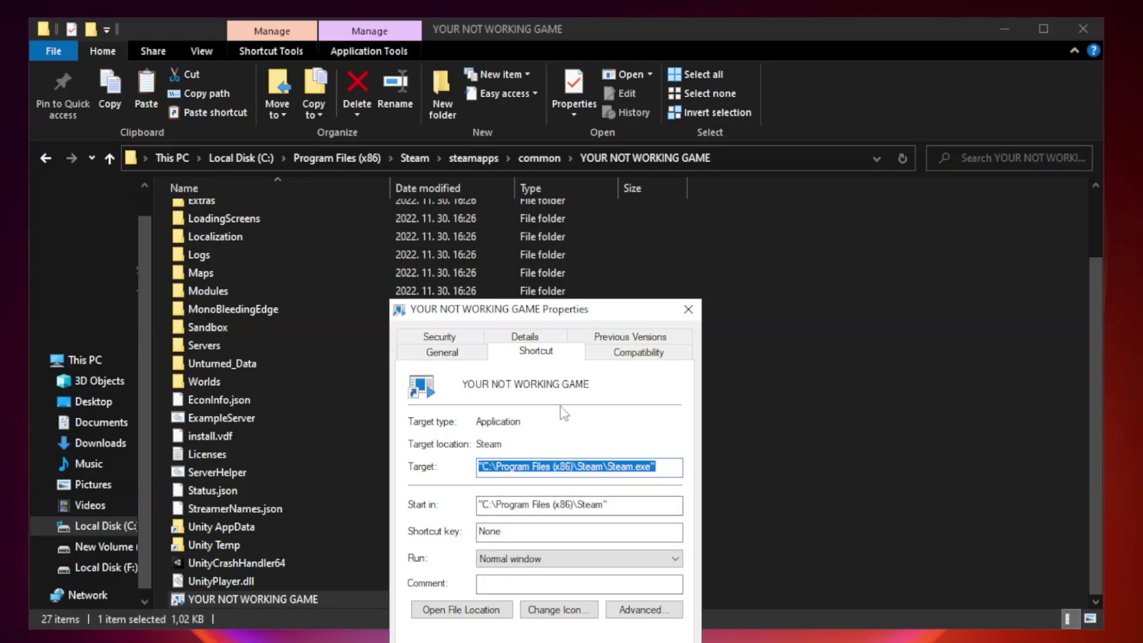
pyautogui.moveTo(571, 314)
pyautogui.mouseDown()
pyautogui.moveTo(592, 156)
pyautogui.moveTo(567, 129)
pyautogui.mouseUp()
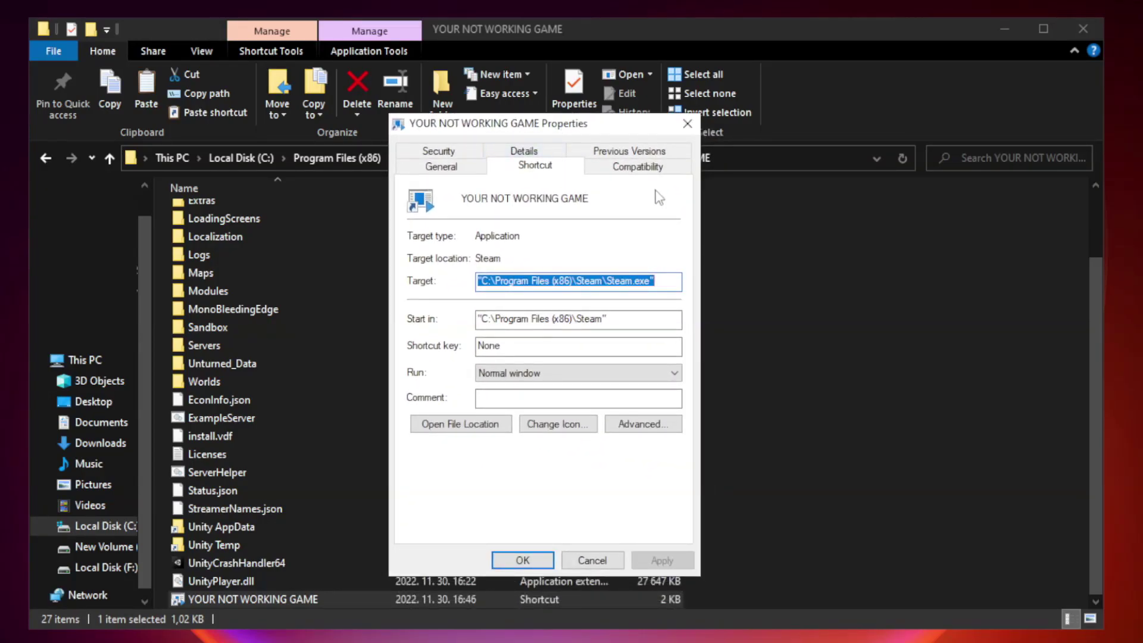
pyautogui.click(636, 169)
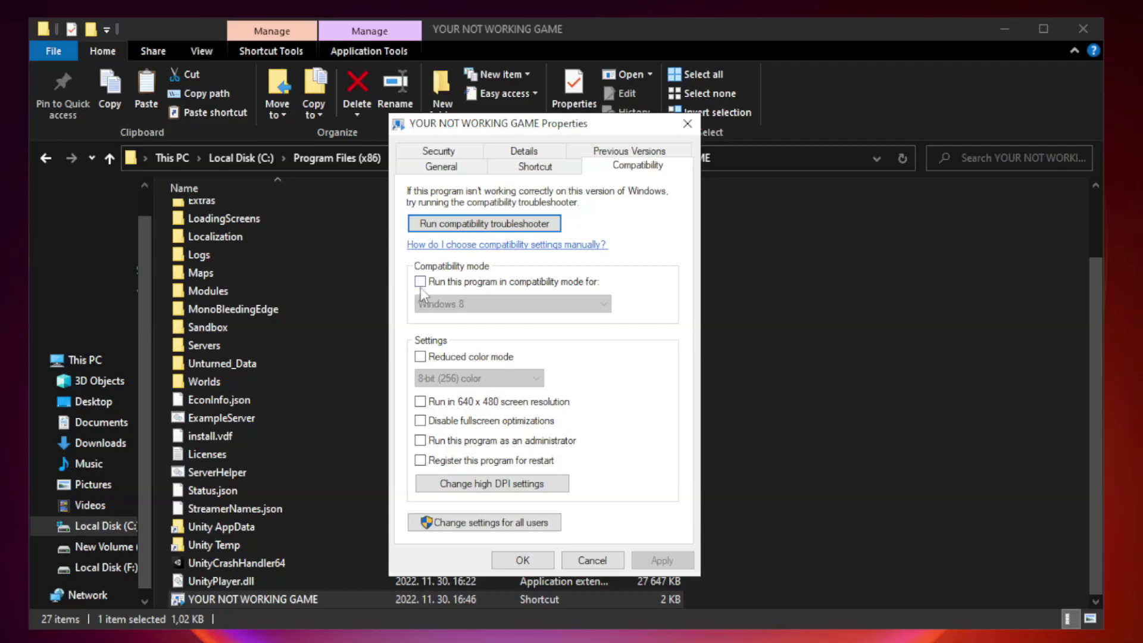
pyautogui.click(453, 283)
pyautogui.click(516, 305)
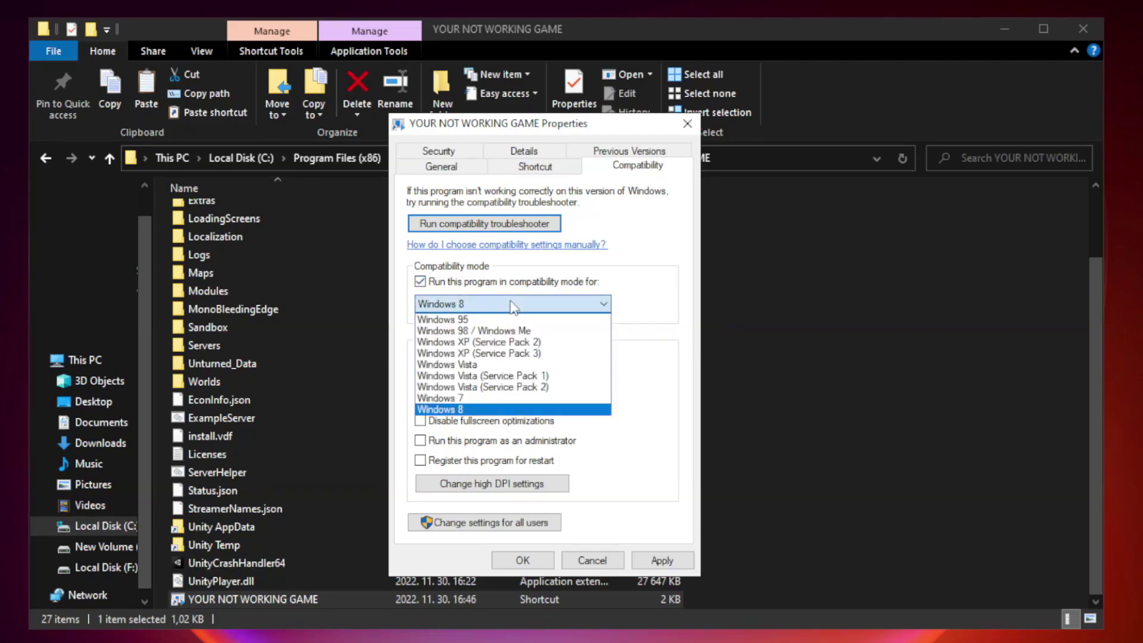
pyautogui.click(483, 411)
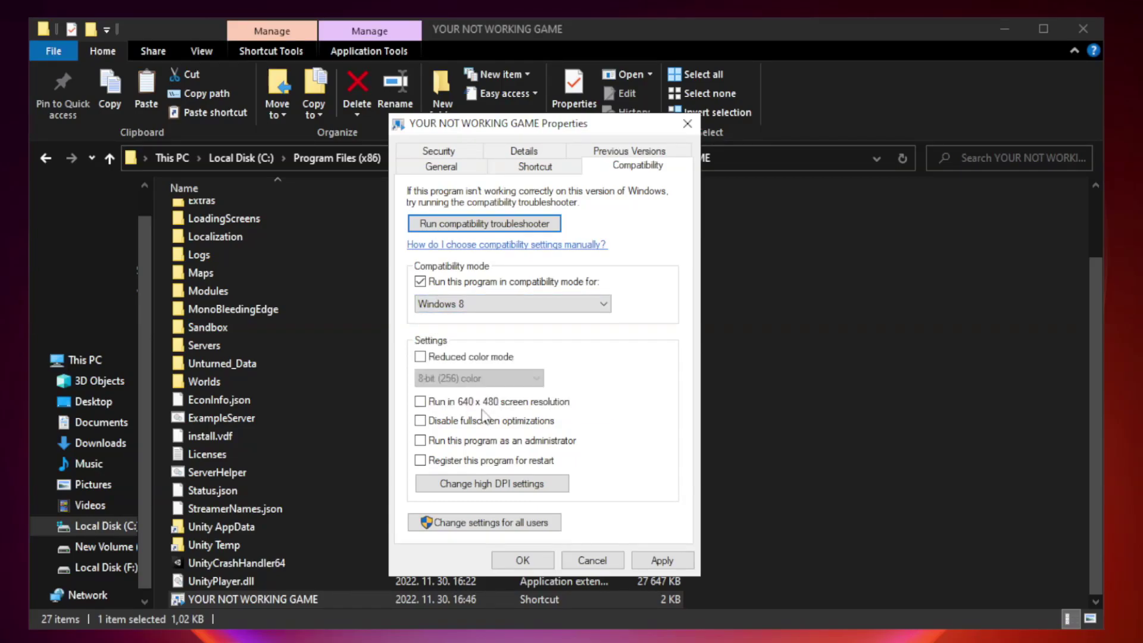
pyautogui.click(447, 424)
pyautogui.click(450, 448)
pyautogui.click(660, 563)
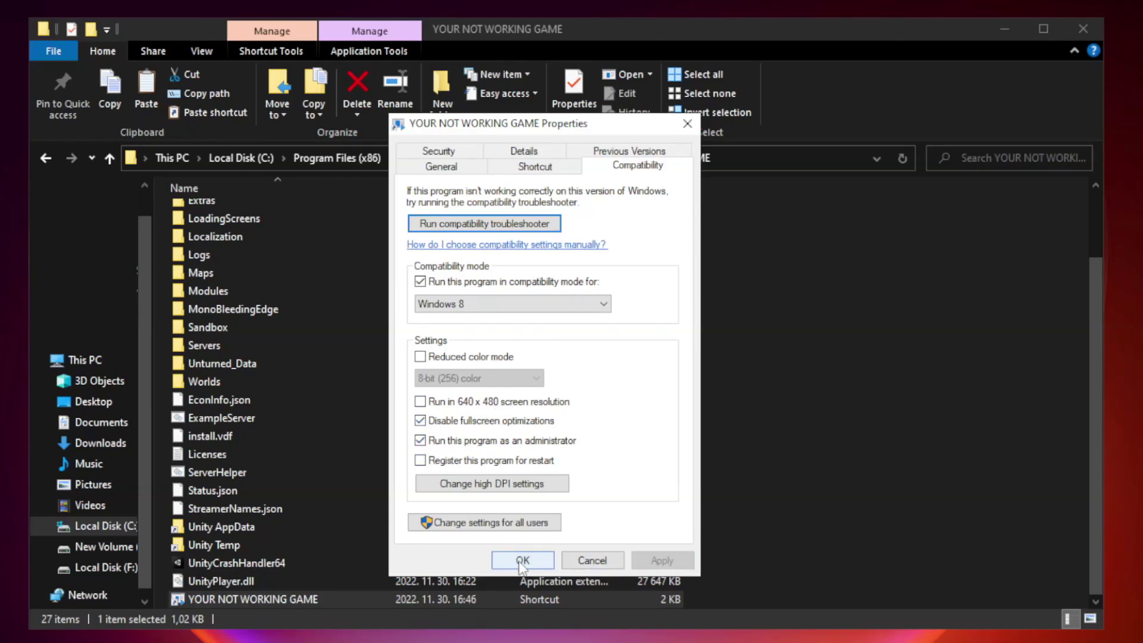
pyautogui.click(521, 561)
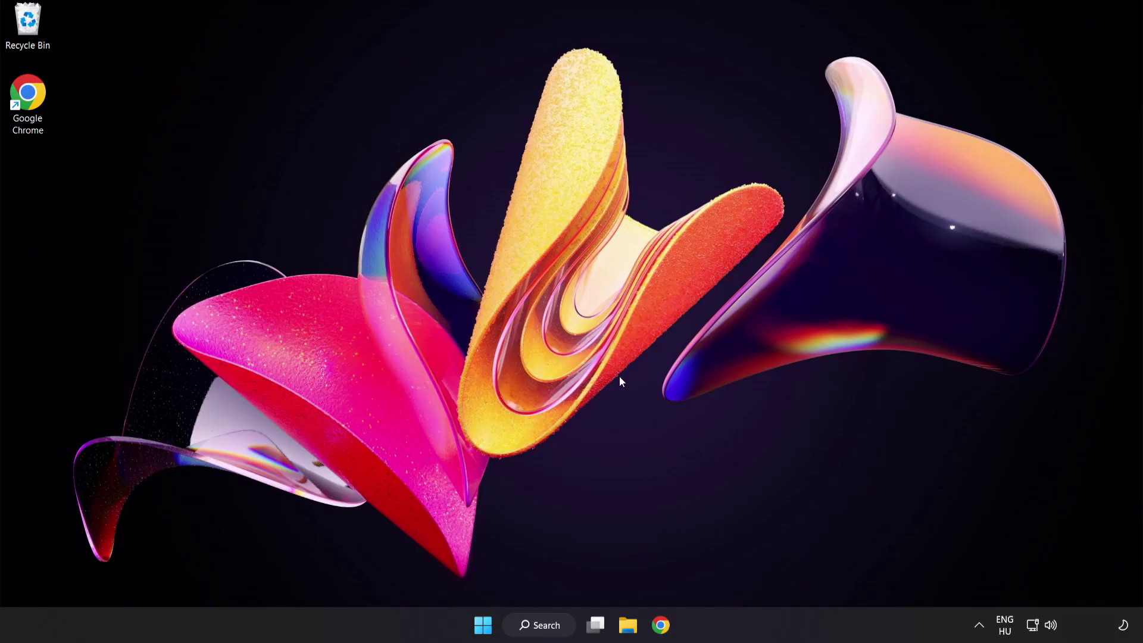
# Step: Open Task Manager from the Start menu and show its Startup apps list
pyautogui.rightClick(487, 629)
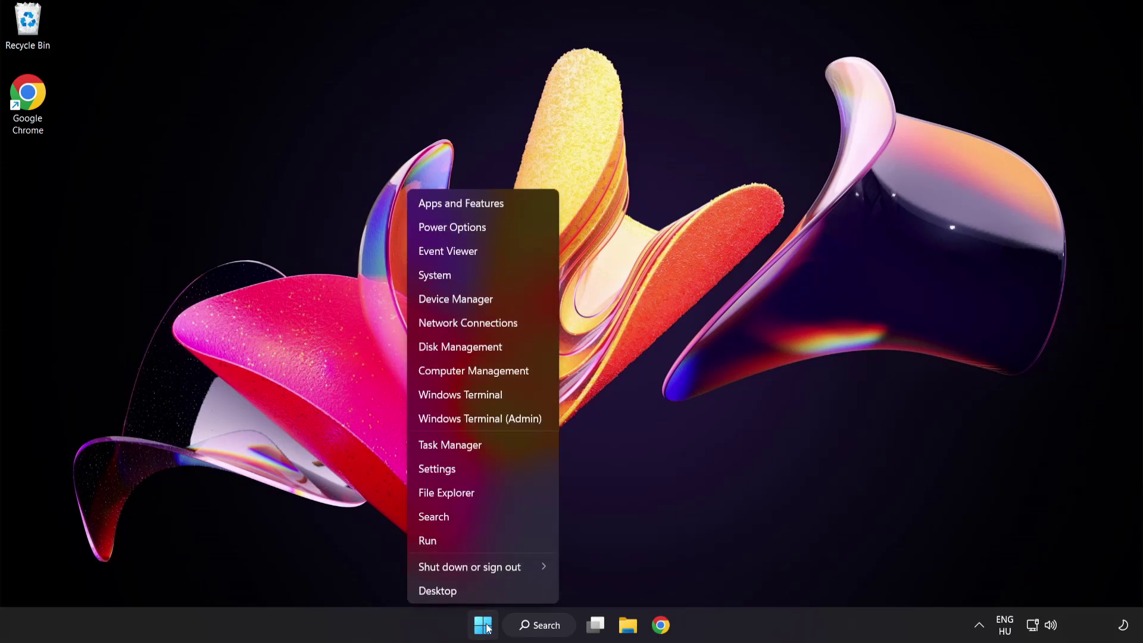
pyautogui.click(496, 448)
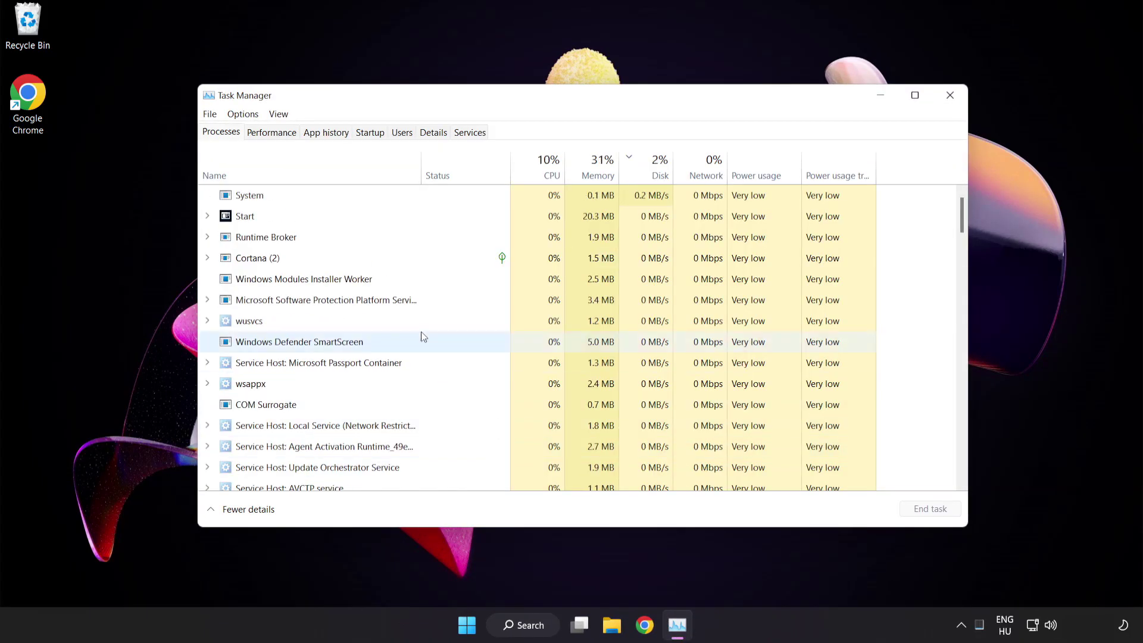
pyautogui.click(377, 134)
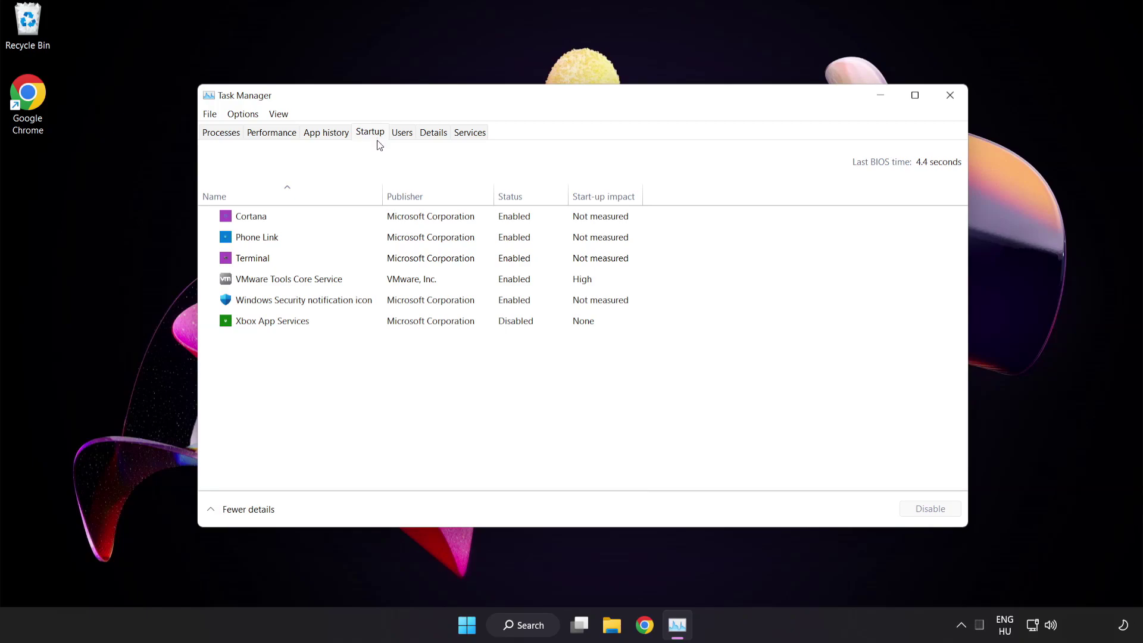
# Step: Disable Cortana, Phone Link, Terminal and the Windows Security notification icon at startup
pyautogui.click(379, 223)
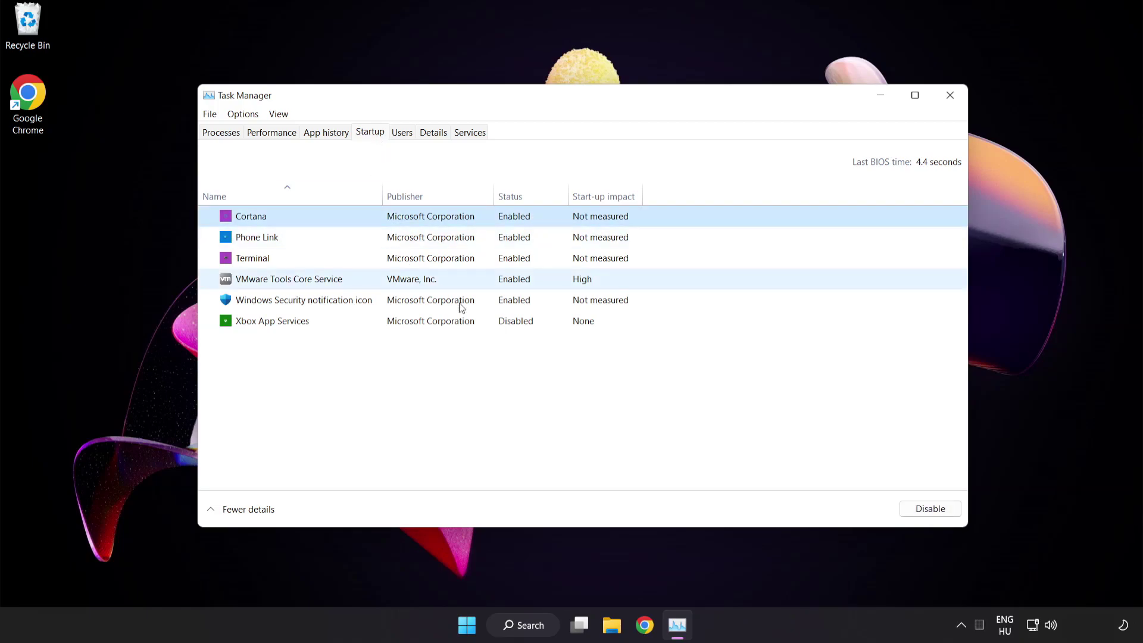
pyautogui.click(937, 516)
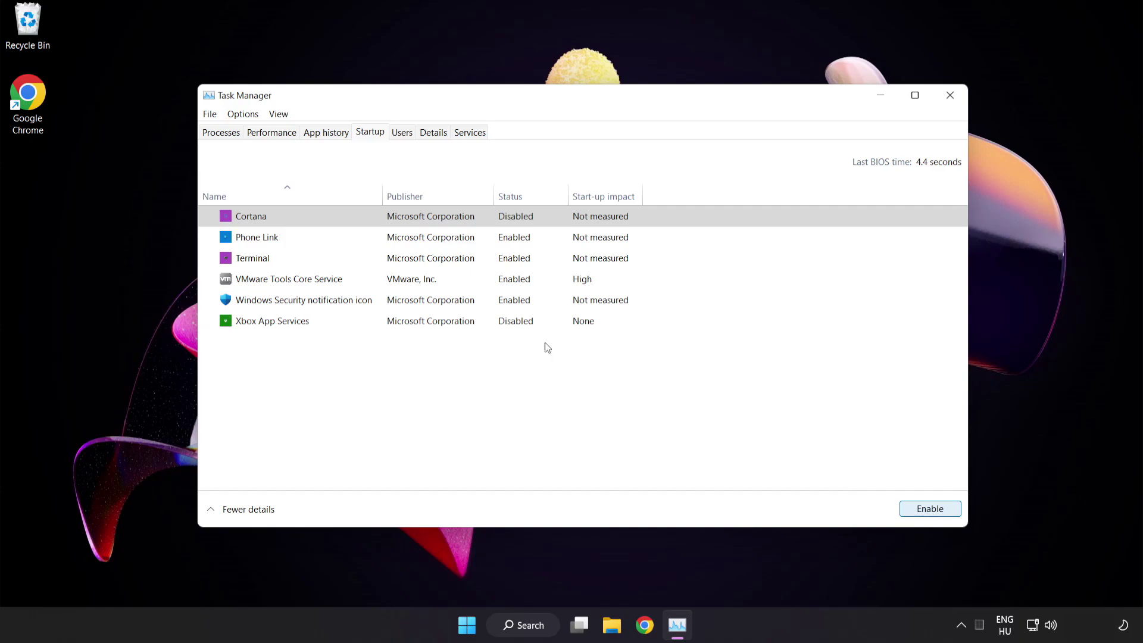
pyautogui.click(355, 235)
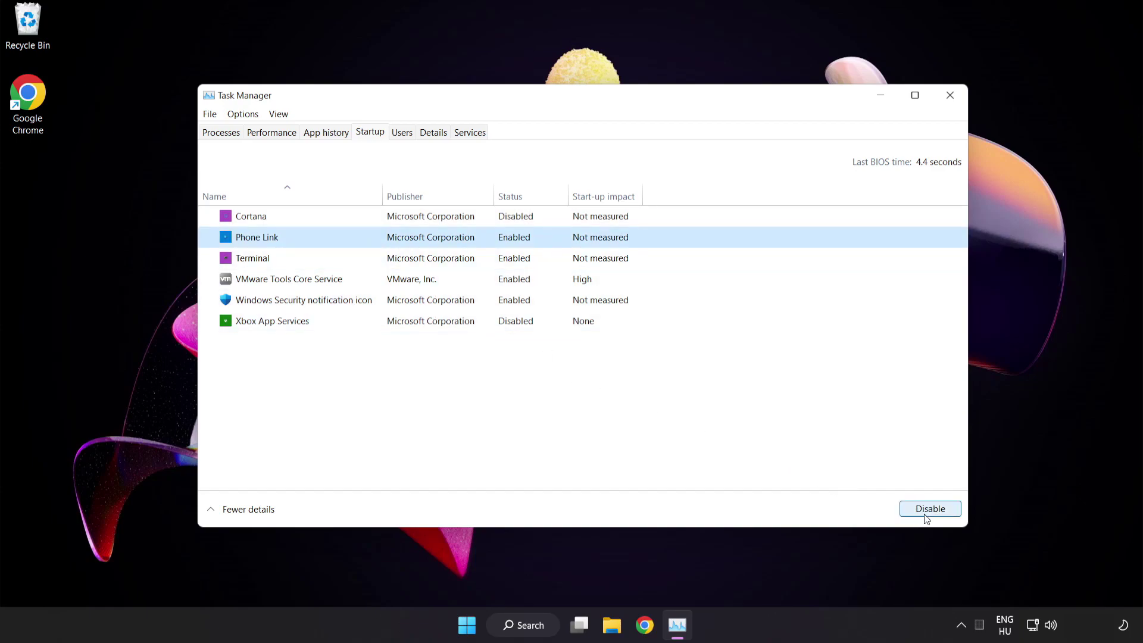
pyautogui.click(926, 513)
pyautogui.click(362, 259)
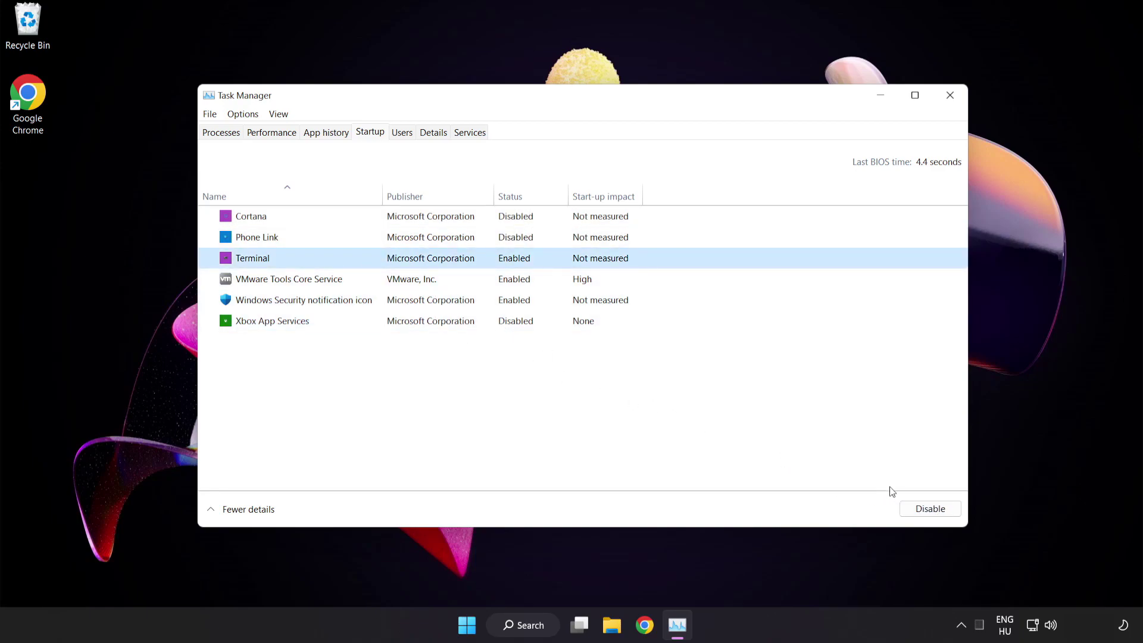
pyautogui.click(930, 508)
pyautogui.click(385, 300)
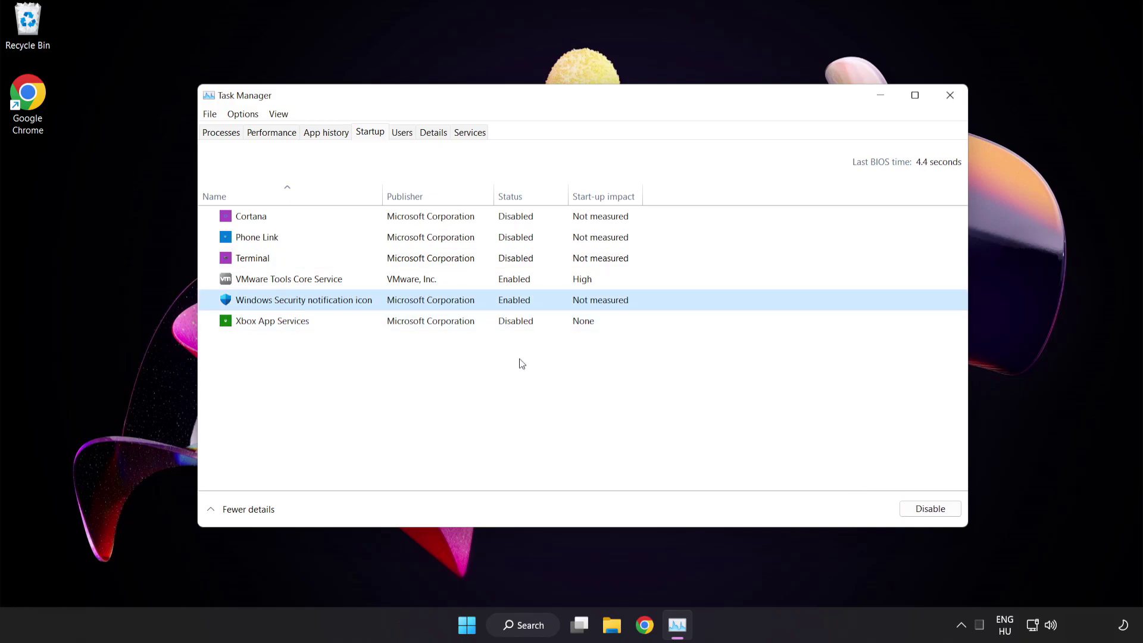
pyautogui.click(922, 511)
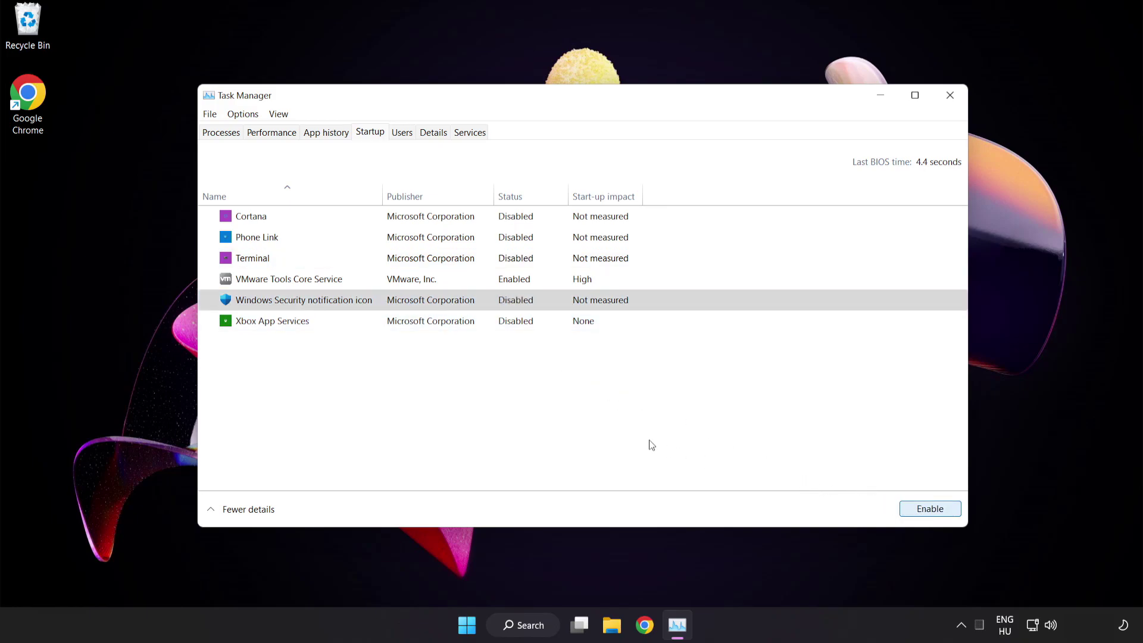
# Step: Close Task Manager and launch Command Prompt as administrator from Windows search
pyautogui.click(950, 99)
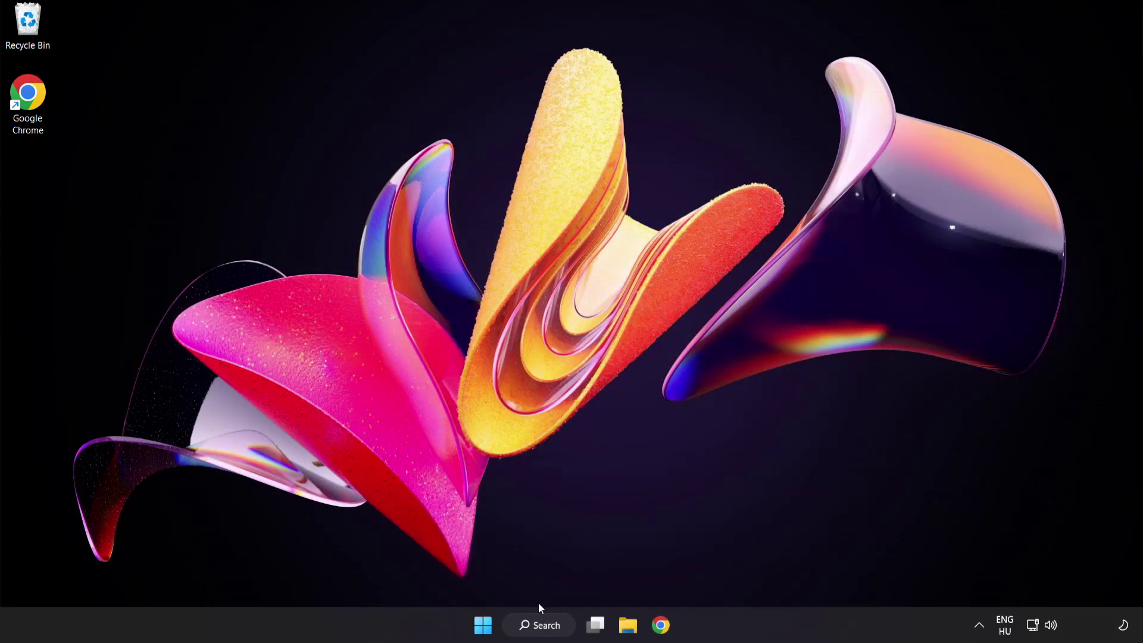
pyautogui.click(542, 630)
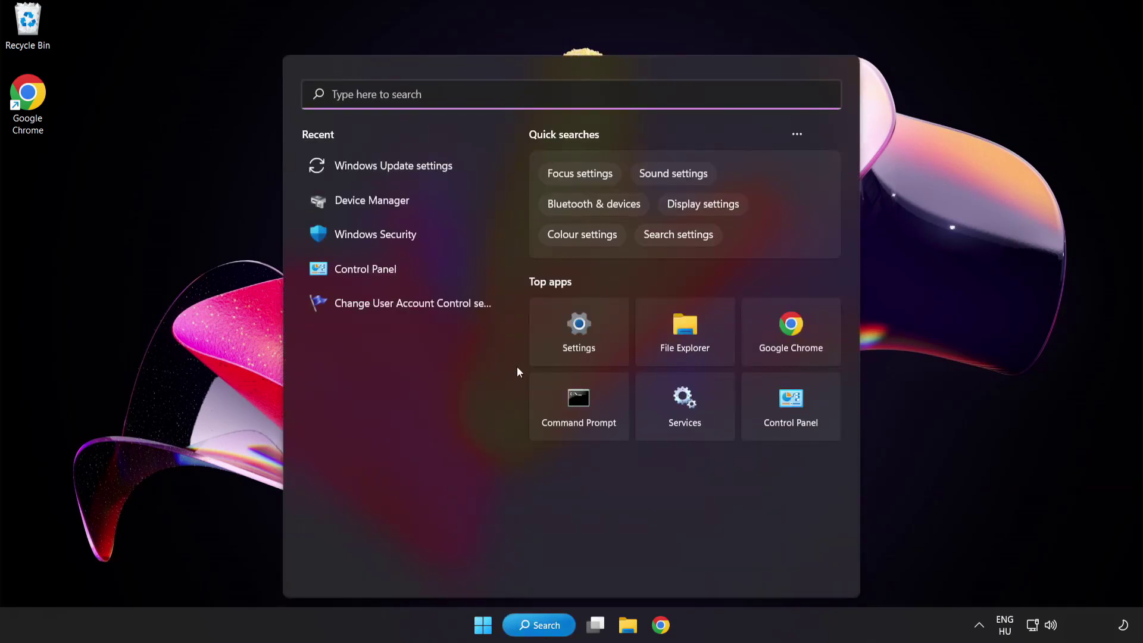
pyautogui.write('cm')
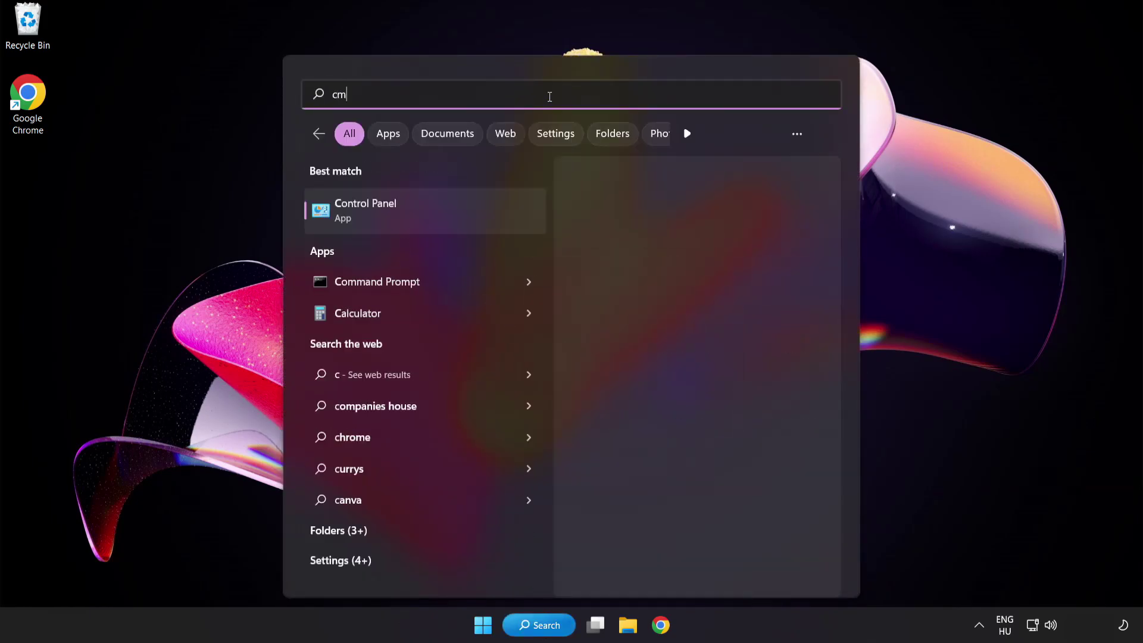
pyautogui.write('d')
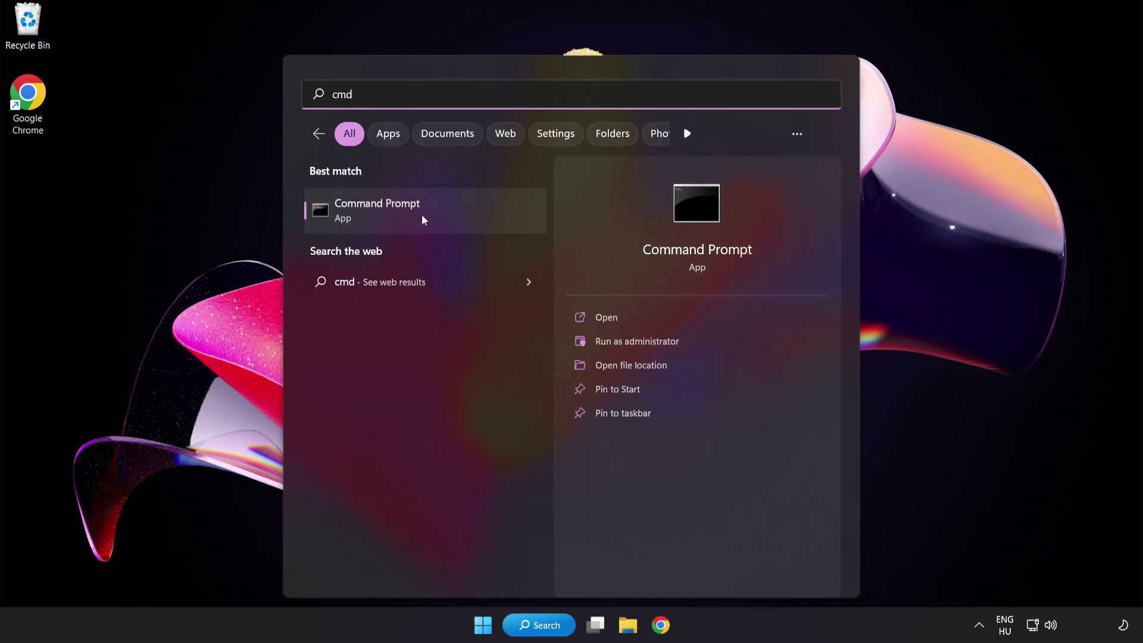
pyautogui.rightClick(428, 219)
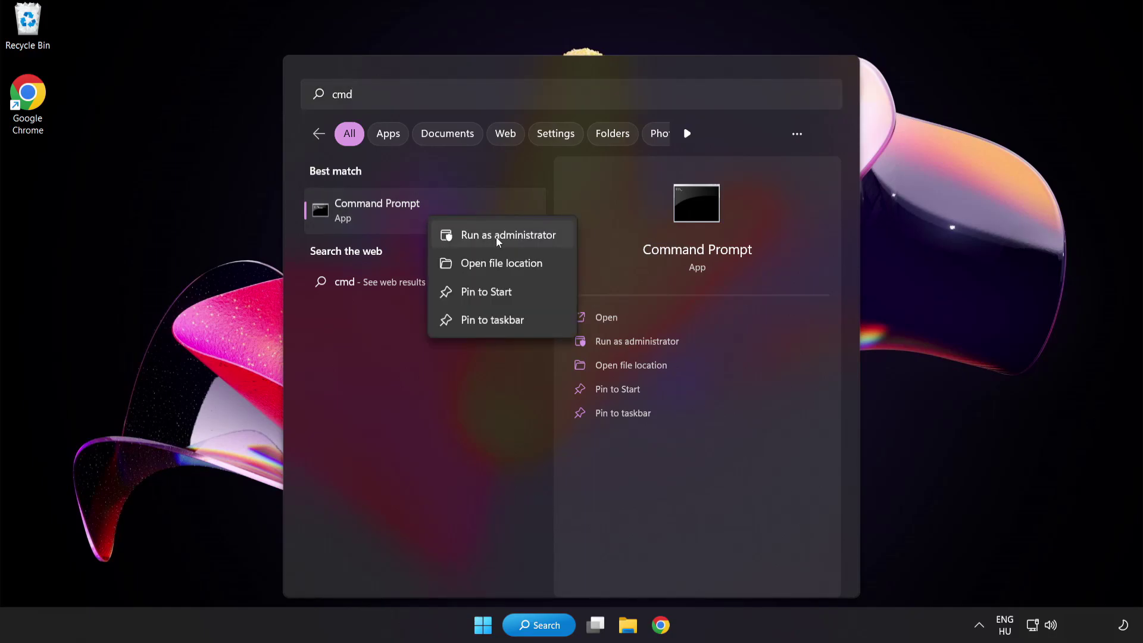
pyautogui.click(482, 239)
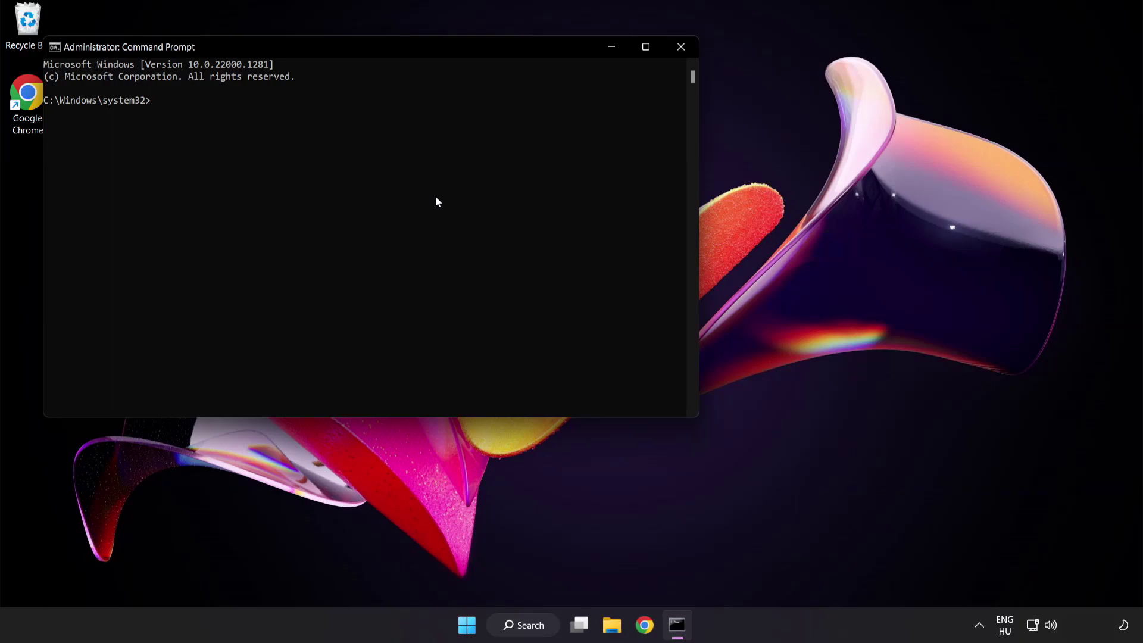
# Step: Run sfc /scannow in the centred elevated Command Prompt
pyautogui.moveTo(325, 46); pyautogui.dragTo(497, 111)
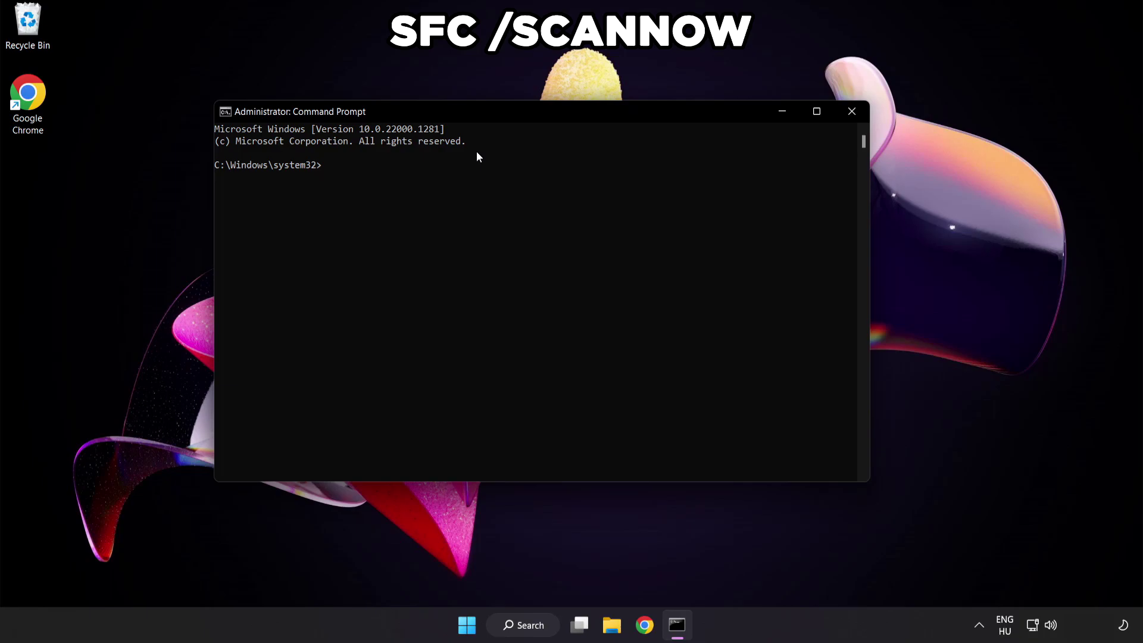
pyautogui.write('sfc /')
pyautogui.write('scannow')
pyautogui.press('Return')
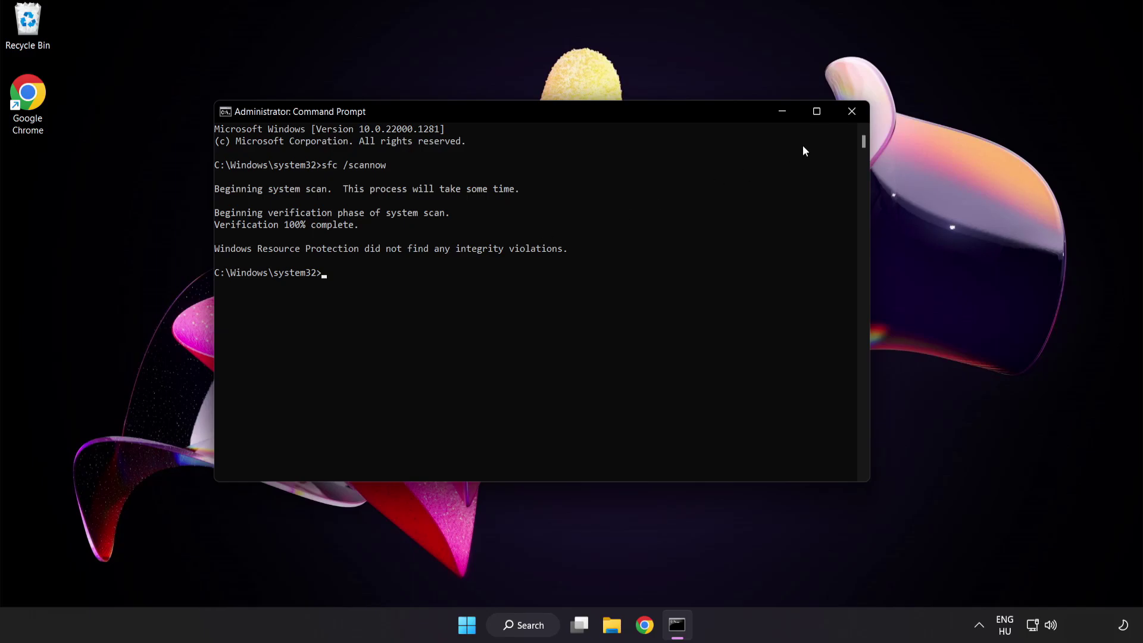
# Step: Close Command Prompt, glance at the Start power menu, and search Windows for 'security'
pyautogui.click(851, 113)
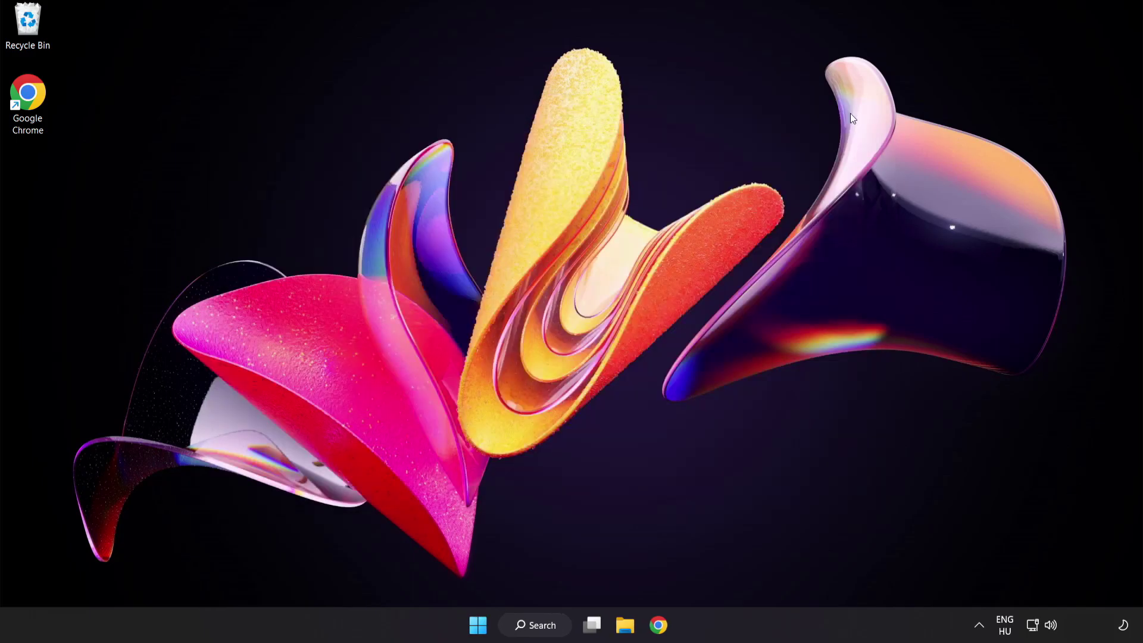
pyautogui.click(482, 624)
pyautogui.click(756, 574)
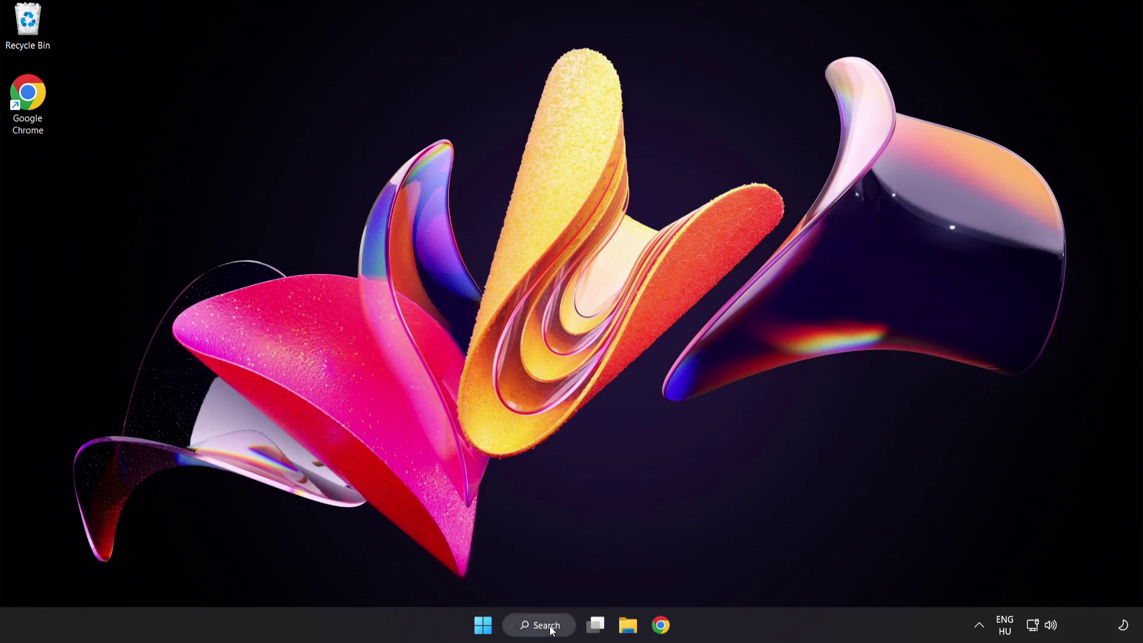
pyautogui.click(551, 631)
pyautogui.write('se')
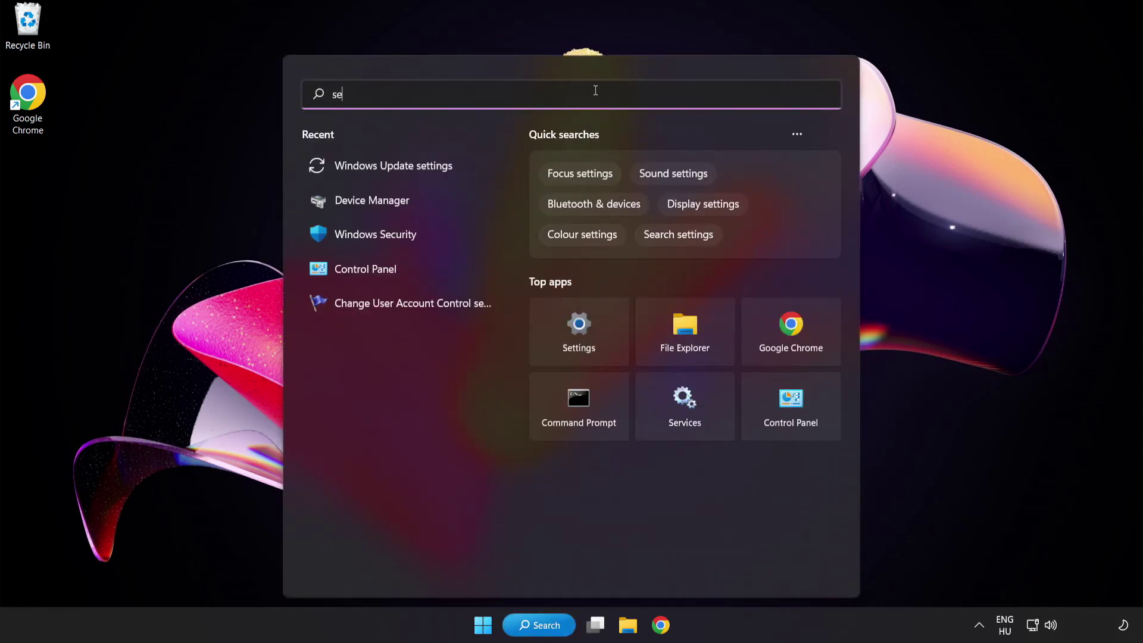
pyautogui.write('curity')
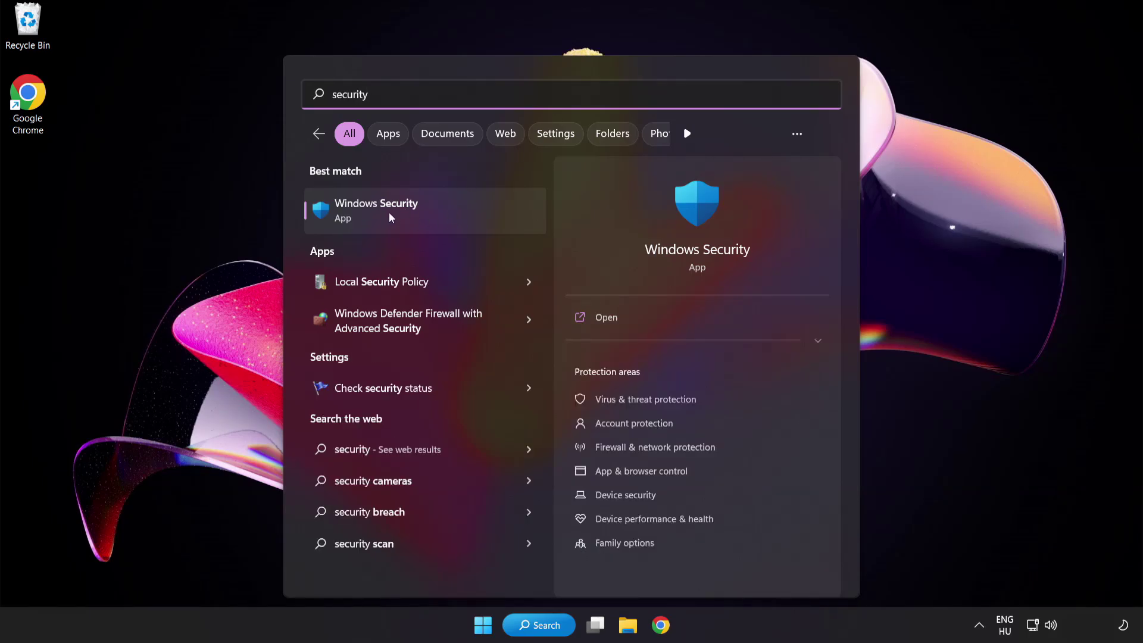
# Step: Open Windows Security's Virus & threat protection Manage settings and scroll down to Exclusions
pyautogui.click(432, 209)
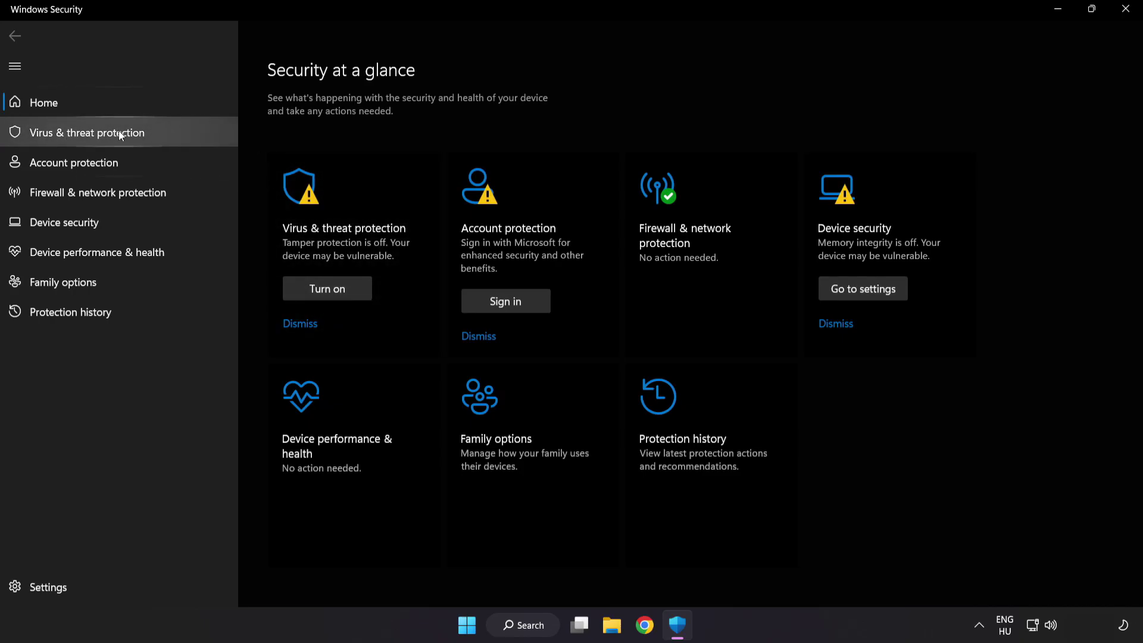
pyautogui.click(174, 137)
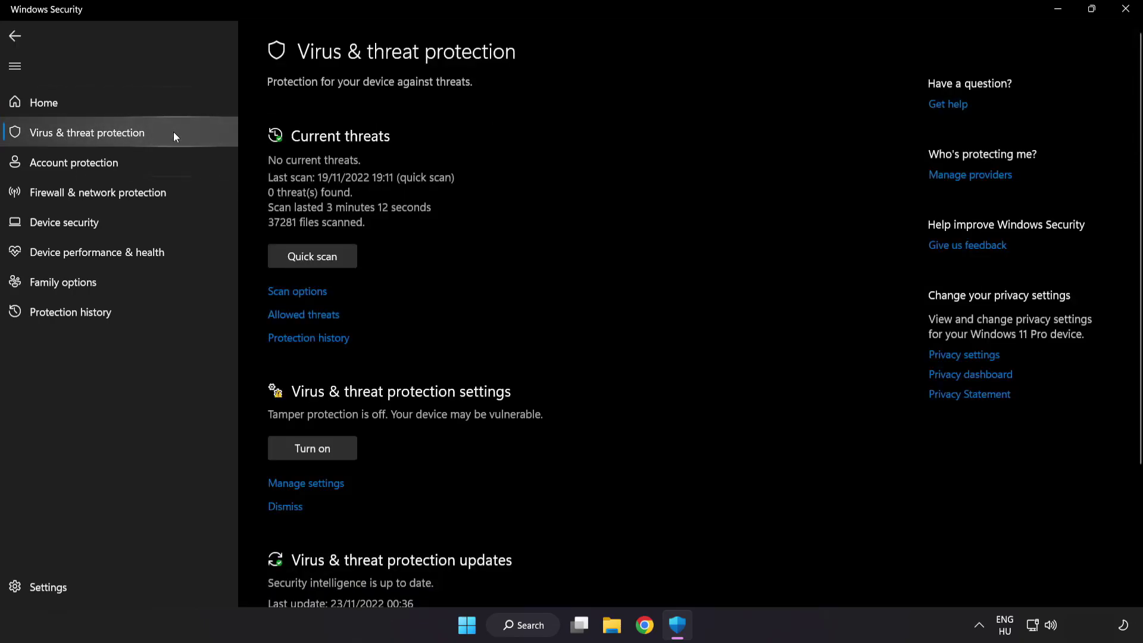
pyautogui.scroll(-3, 722, 174)
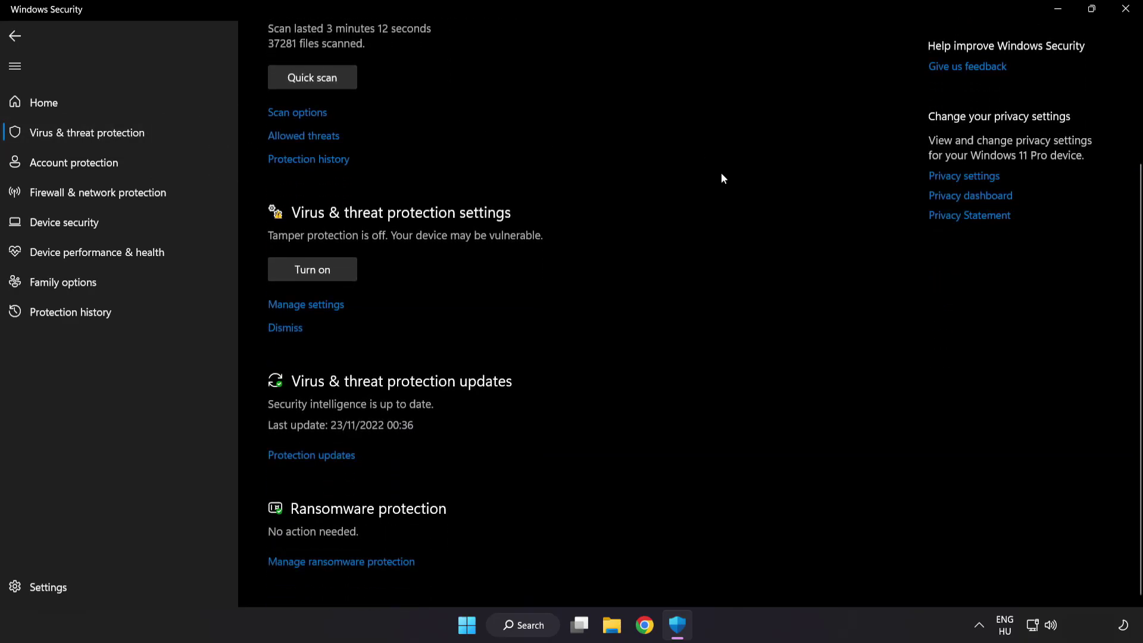
pyautogui.click(313, 305)
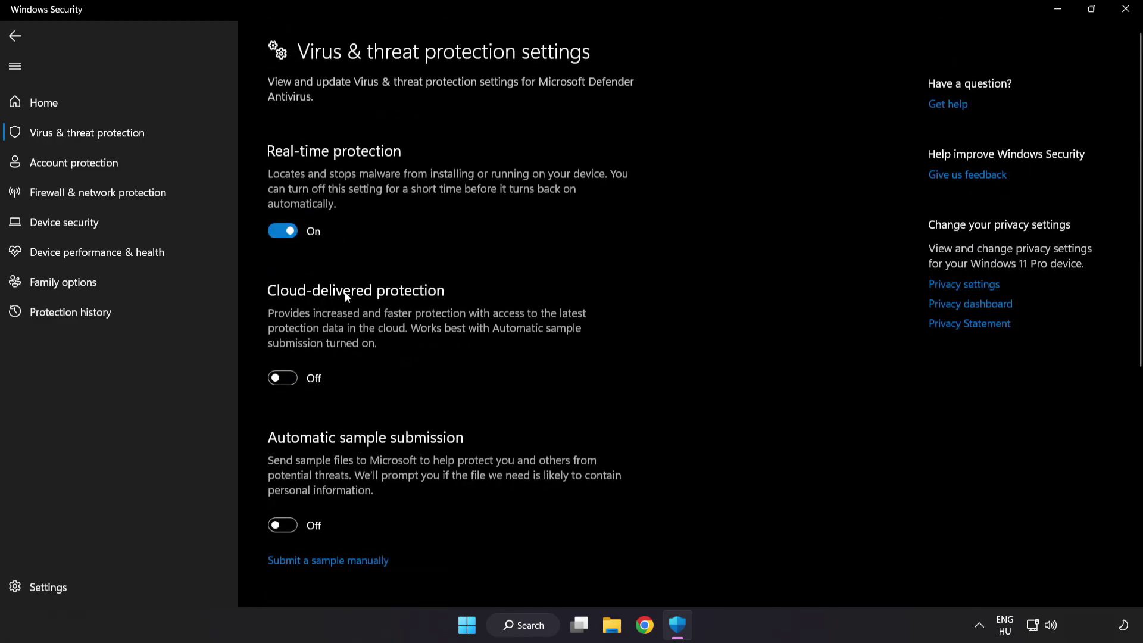
pyautogui.scroll(-2, 664, 310)
pyautogui.scroll(-4, 664, 309)
pyautogui.scroll(-1, 664, 309)
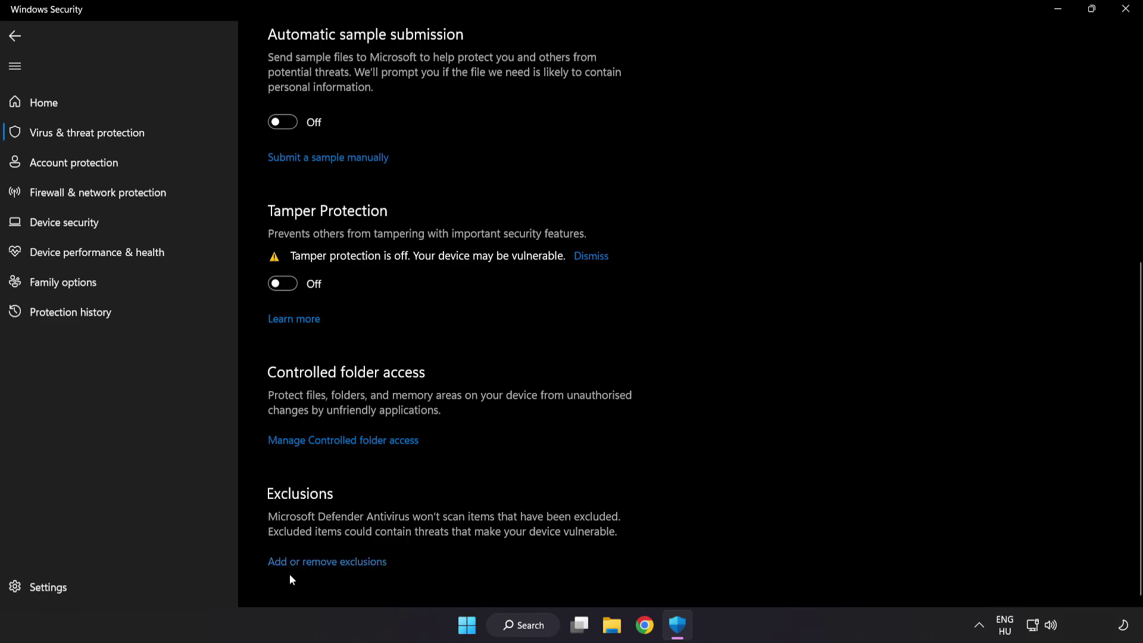
# Step: Start adding a File exclusion from Defender's Add or remove exclusions page
pyautogui.click(333, 562)
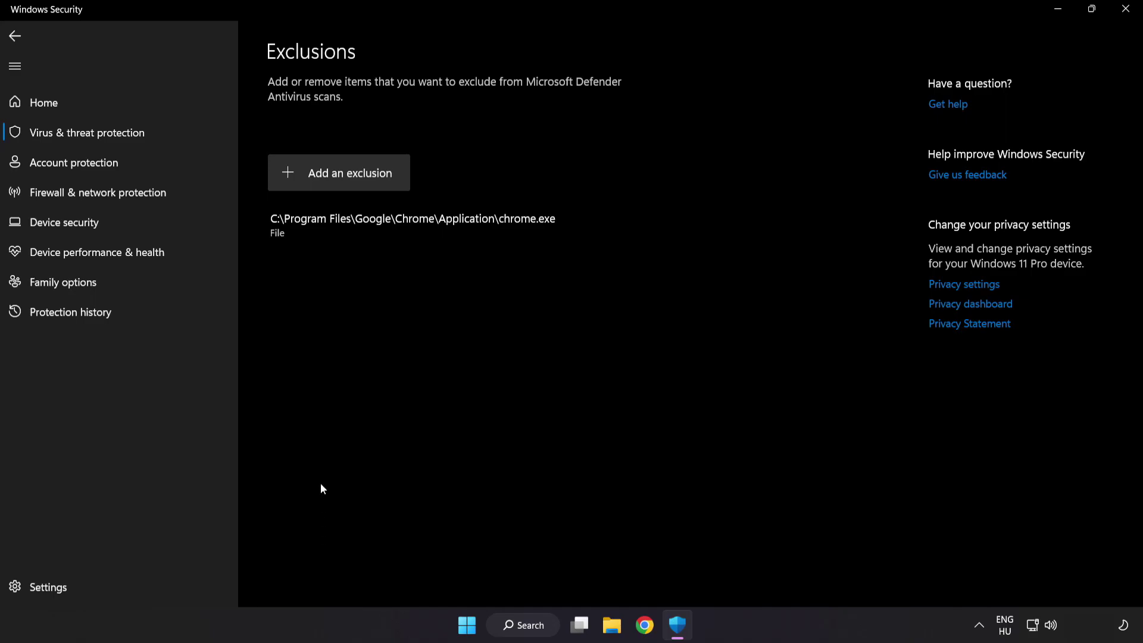
pyautogui.click(341, 183)
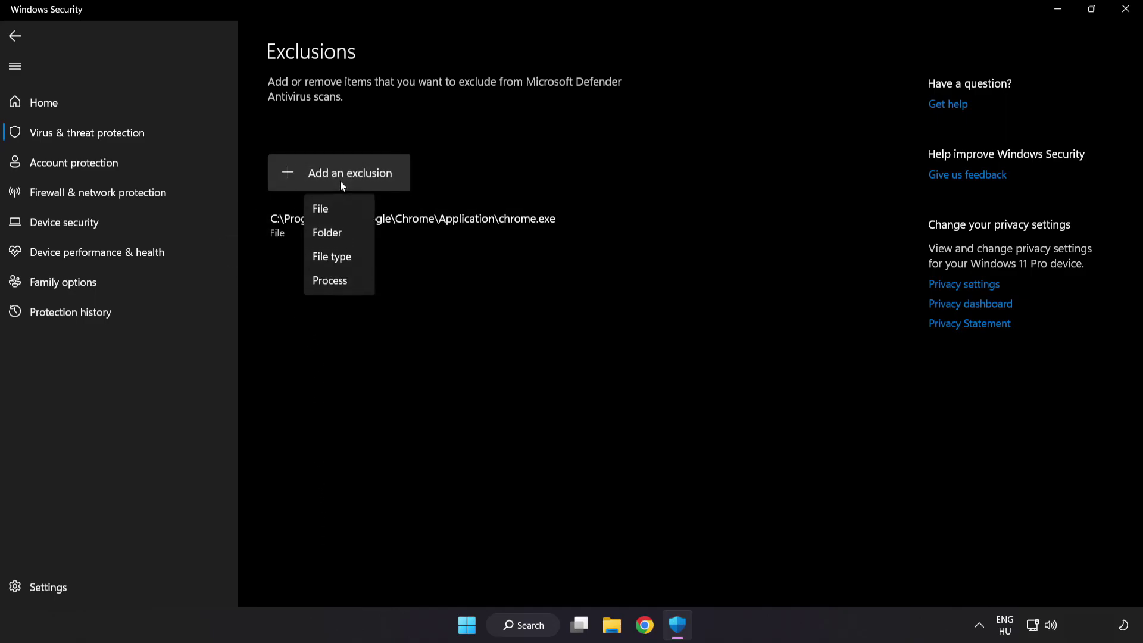
pyautogui.click(332, 212)
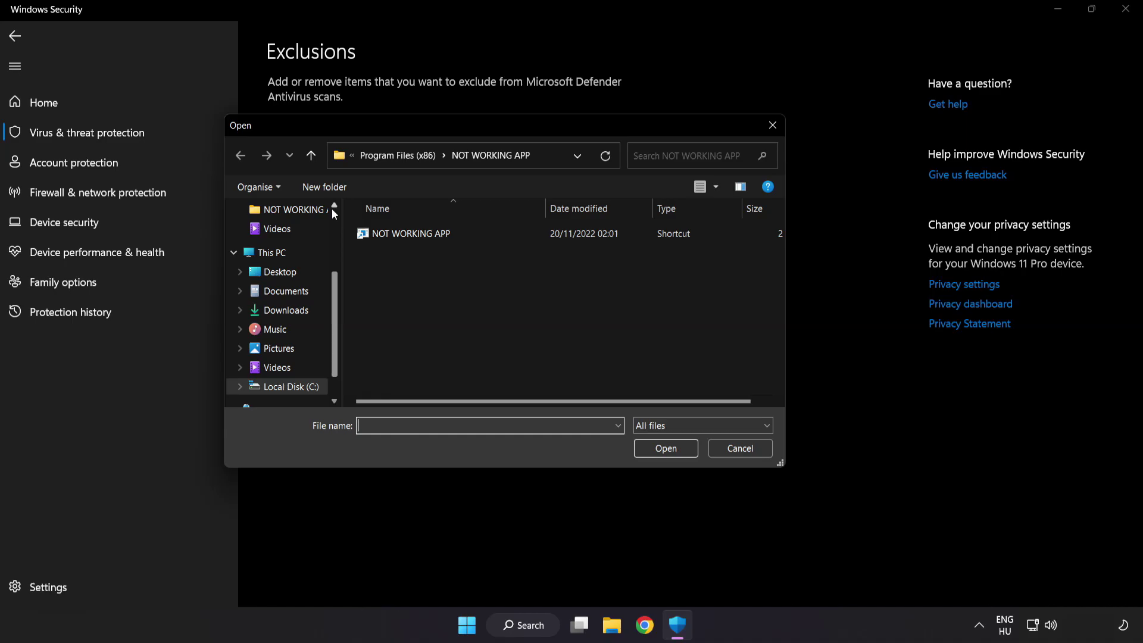
# Step: Select the NOT WORKING APP shortcut in C:\Program Files (x86)\NOT WORKING APP as the excluded file
pyautogui.click(365, 161)
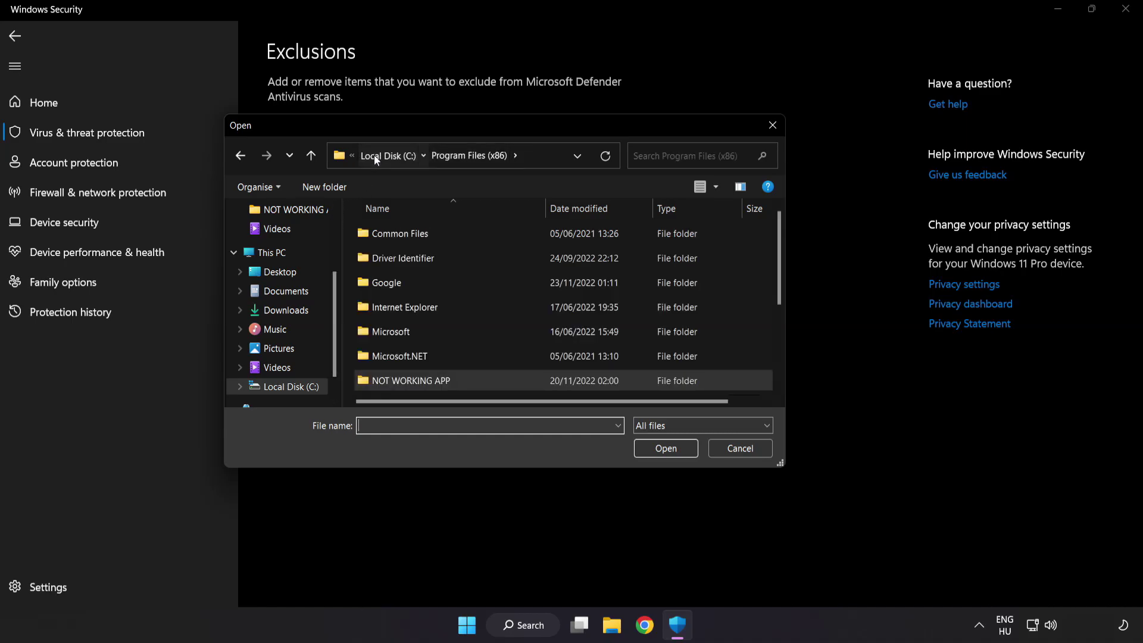
pyautogui.click(374, 155)
pyautogui.click(378, 157)
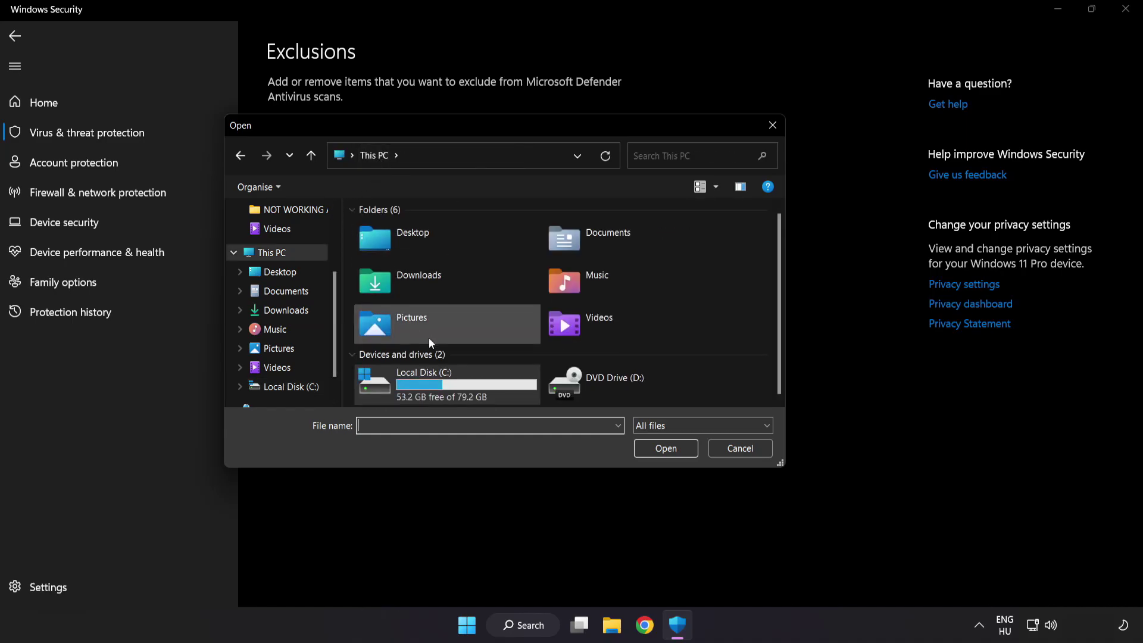
pyautogui.doubleClick(426, 390)
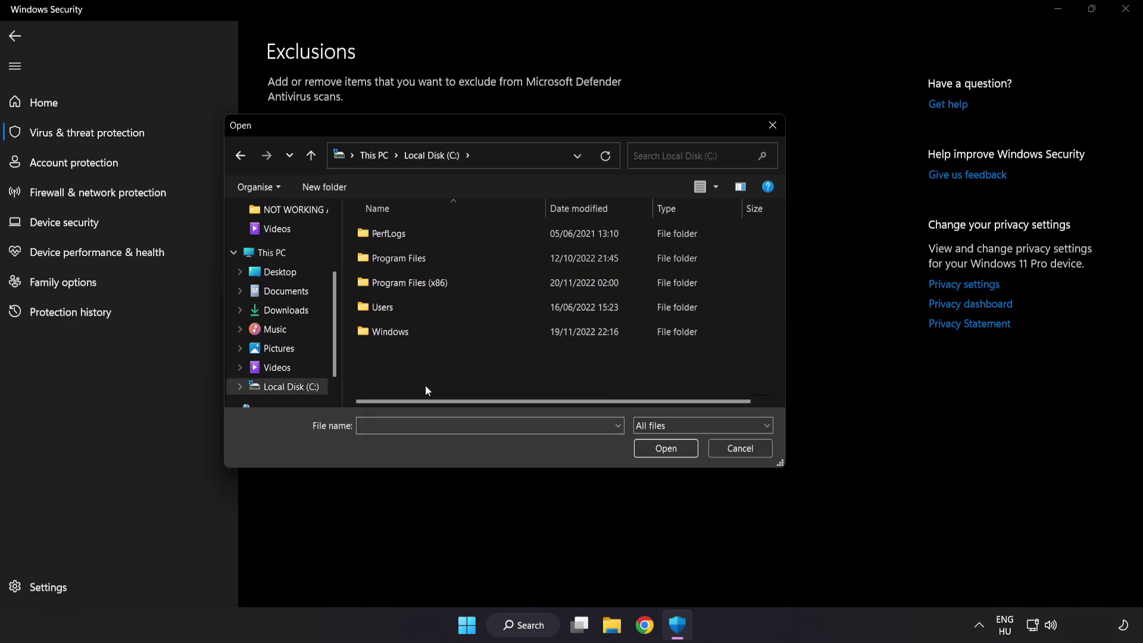
pyautogui.doubleClick(439, 277)
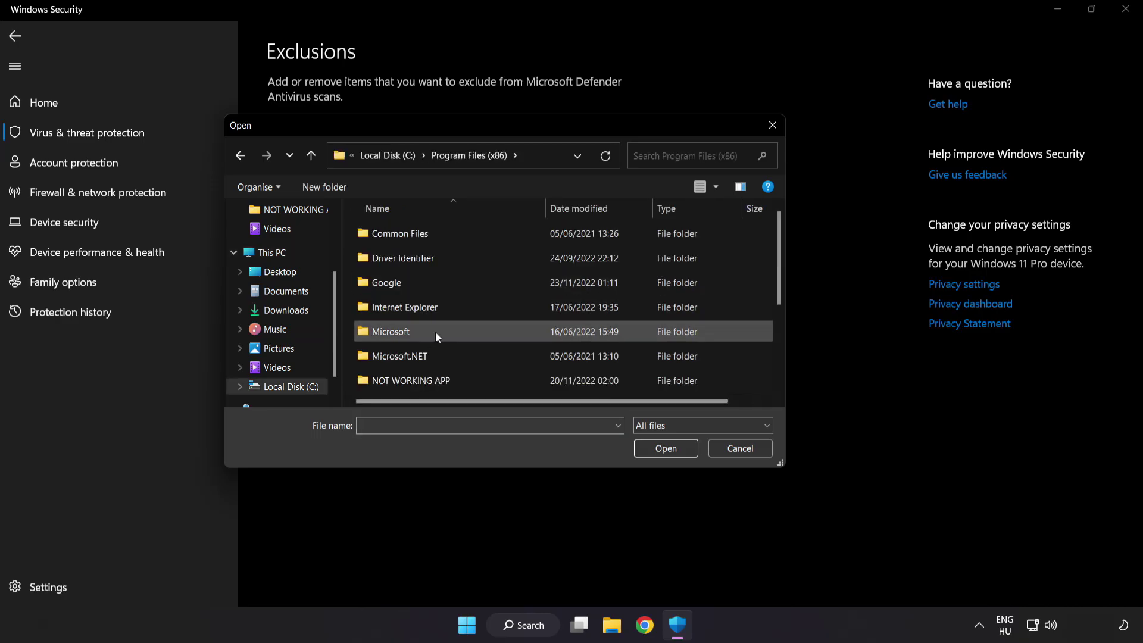
pyautogui.scroll(-1, 421, 391)
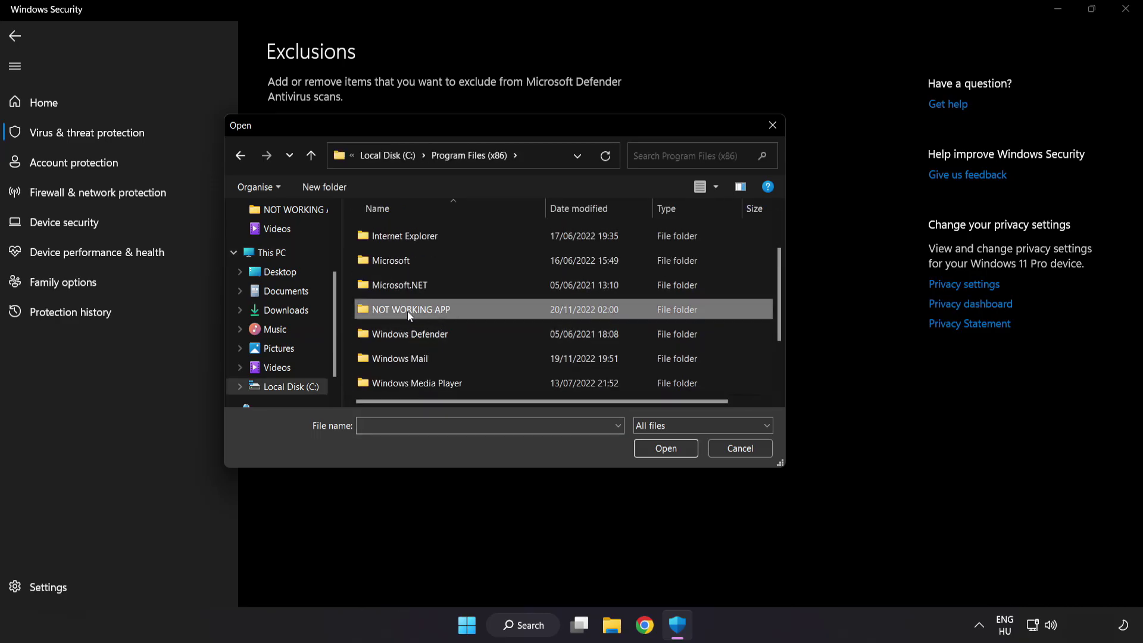
pyautogui.doubleClick(453, 310)
pyautogui.click(446, 238)
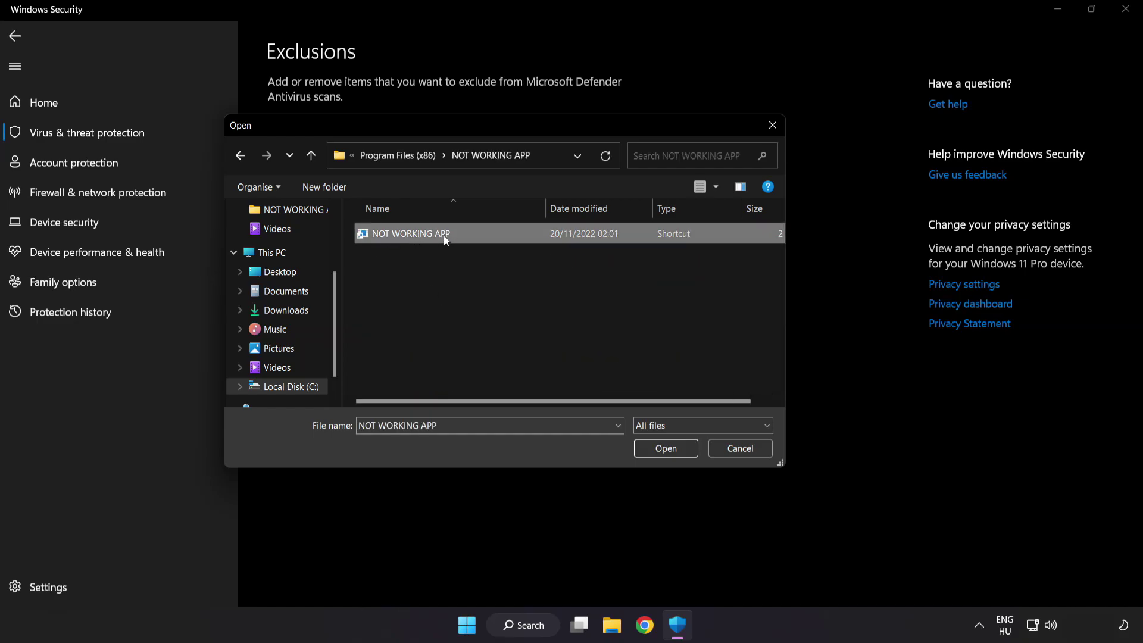
pyautogui.click(666, 452)
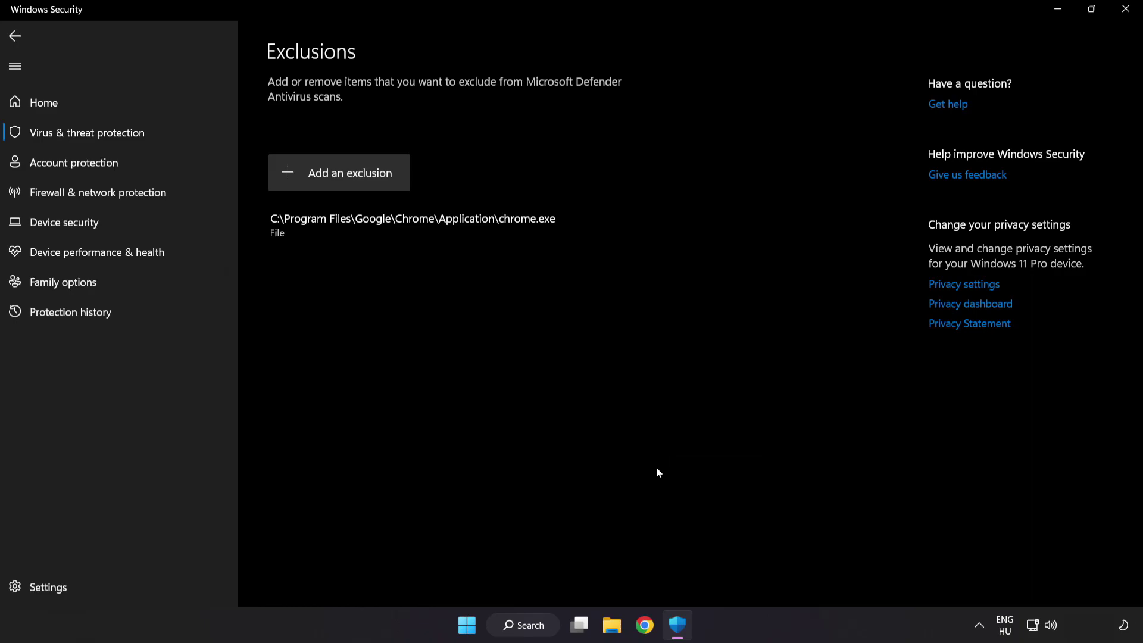
# Step: Close Windows Security and show the Start menu's power options for restarting
pyautogui.click(1122, 18)
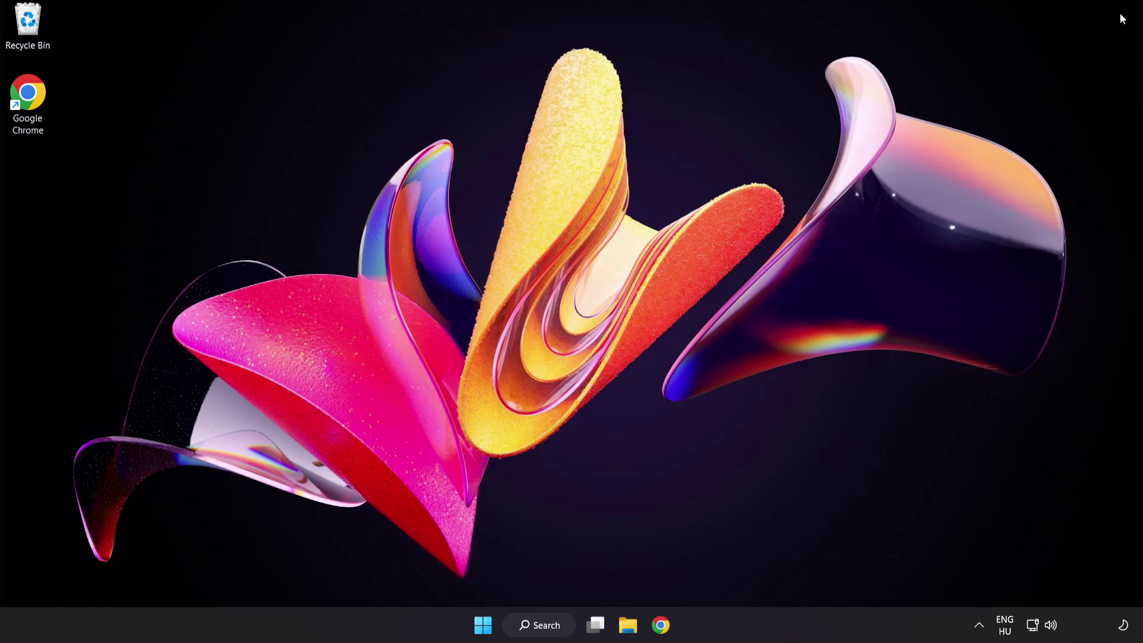
pyautogui.click(493, 619)
pyautogui.click(758, 574)
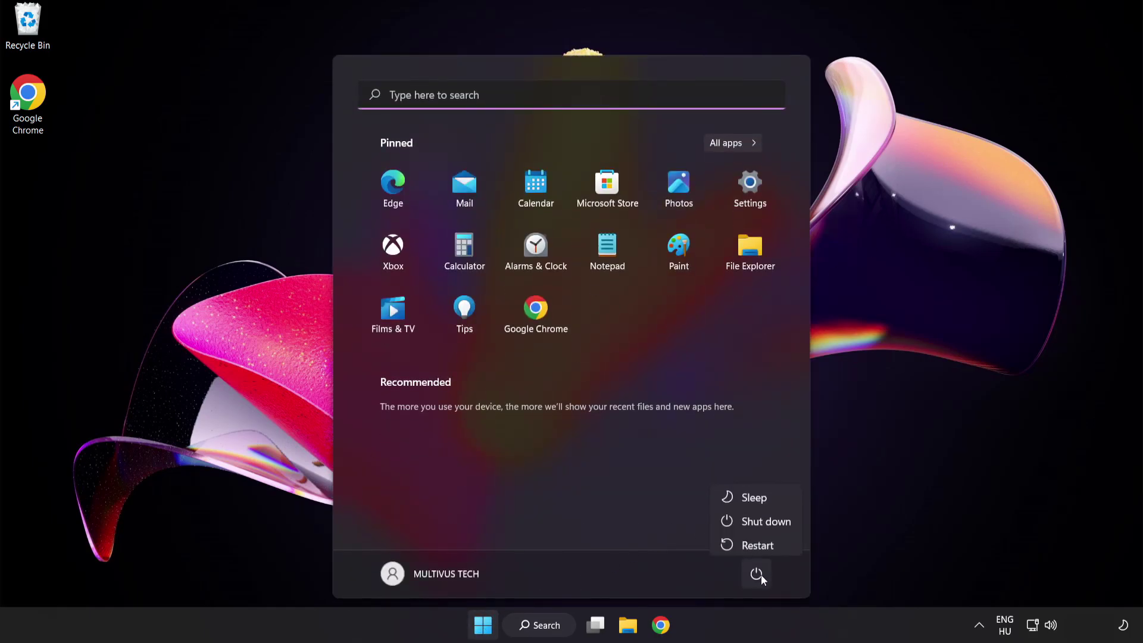